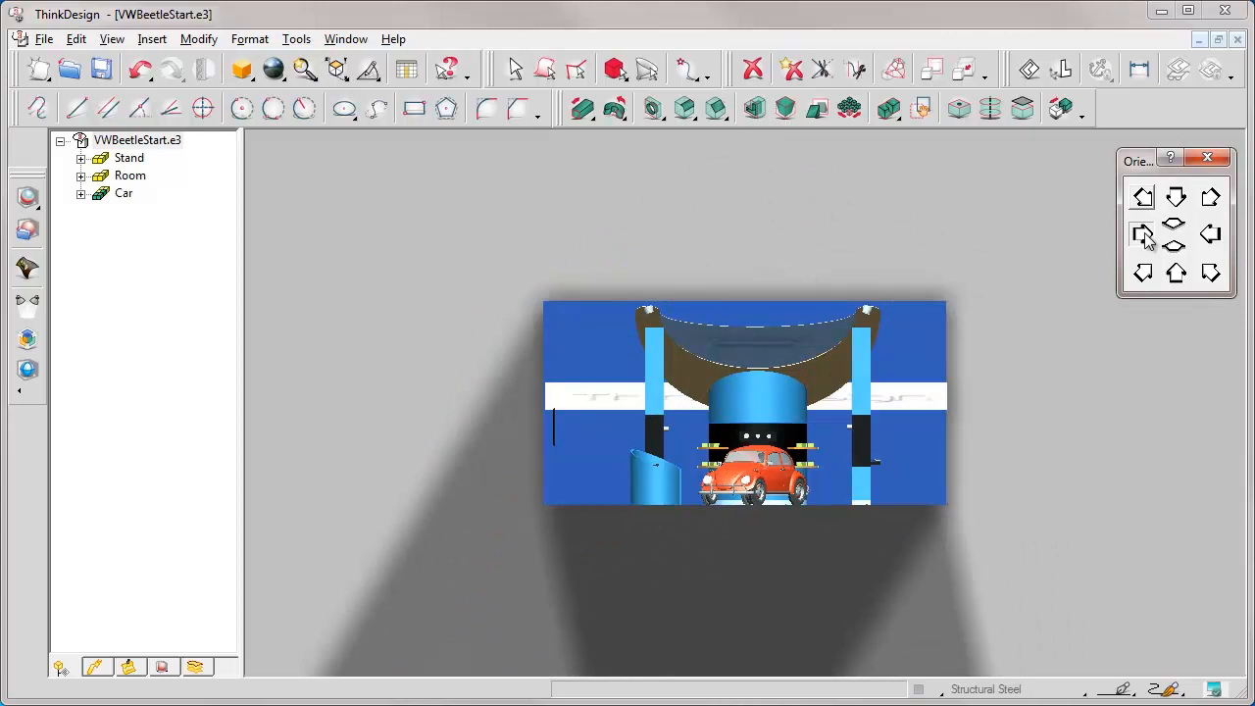
- Examine the exhibition stand from several standard and low-angle orientations, including a close-up of the lamp at the canopy's tip
{"action": "left_click", "coordinate": [1145, 199]}
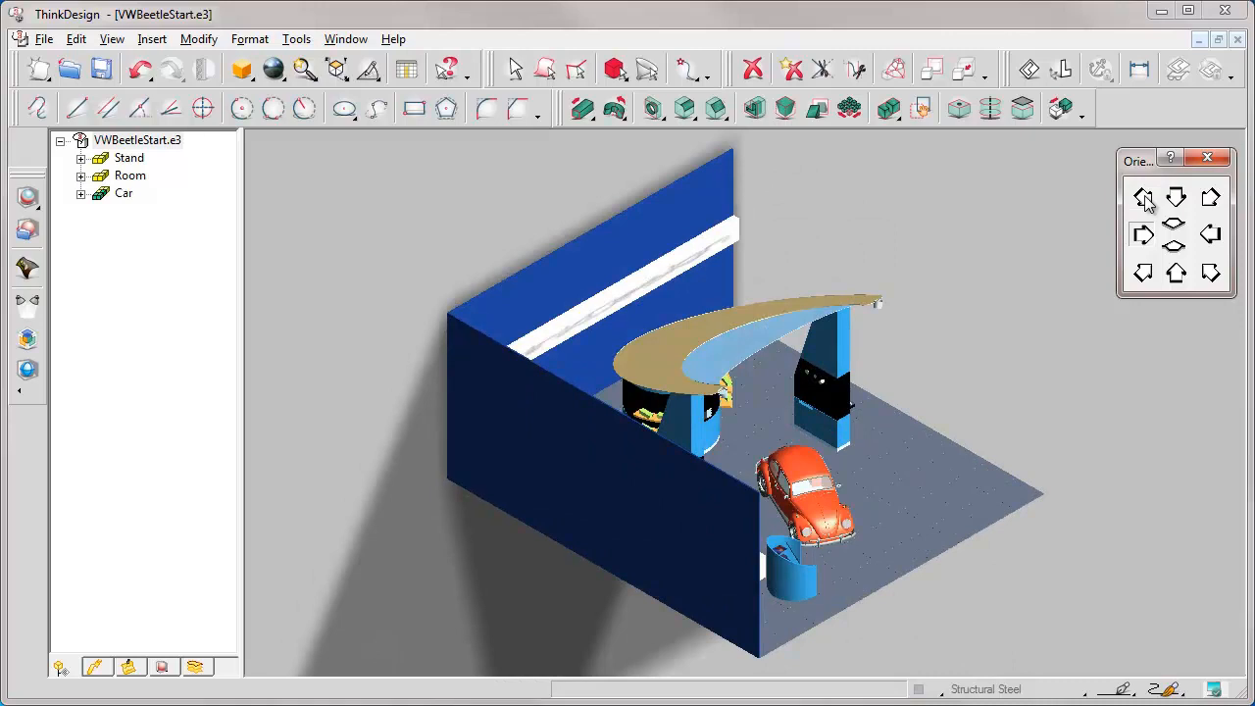
{"action": "left_click", "coordinate": [1175, 247]}
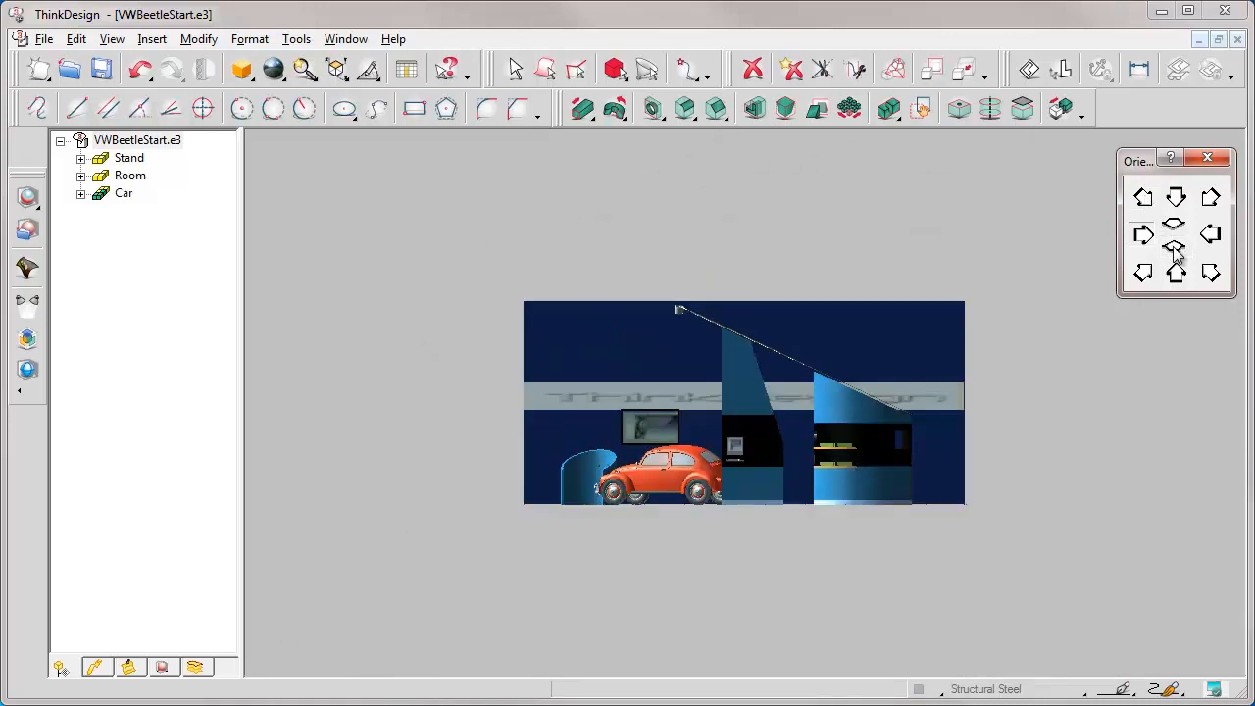
{"action": "left_click", "coordinate": [1144, 274]}
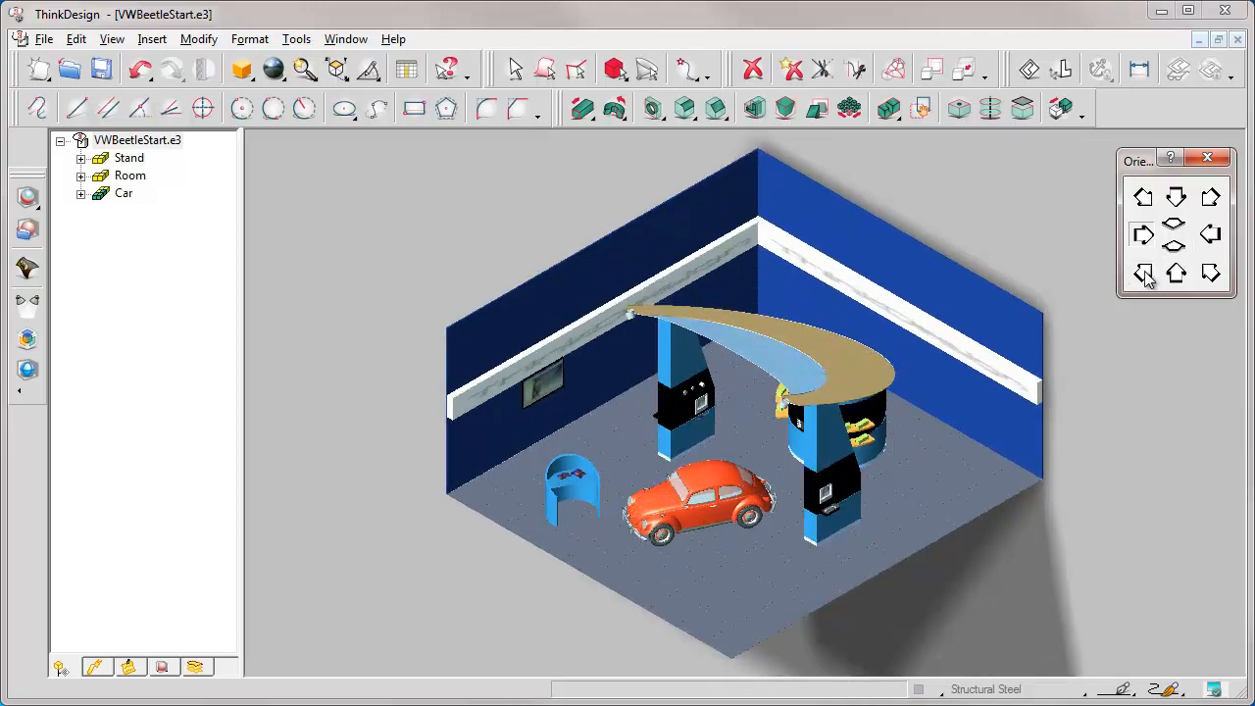
{"action": "left_click", "coordinate": [580, 284]}
{"action": "left_click", "coordinate": [580, 283]}
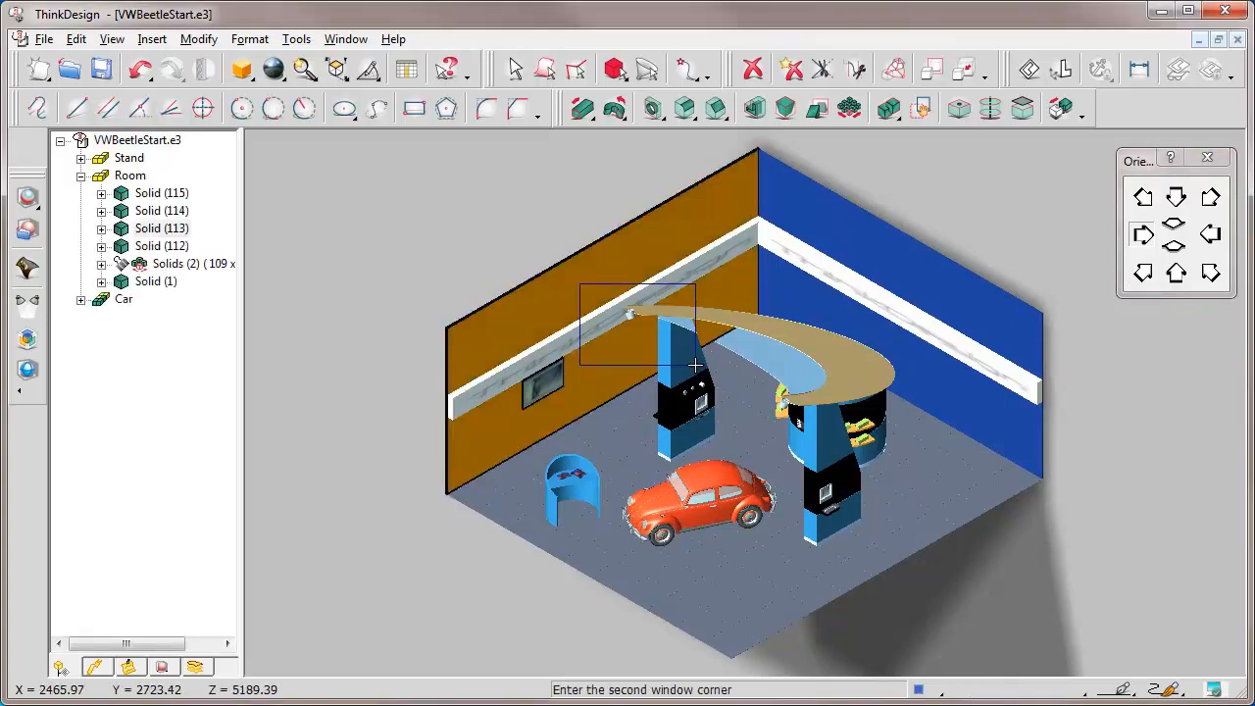
{"action": "left_click", "coordinate": [696, 366]}
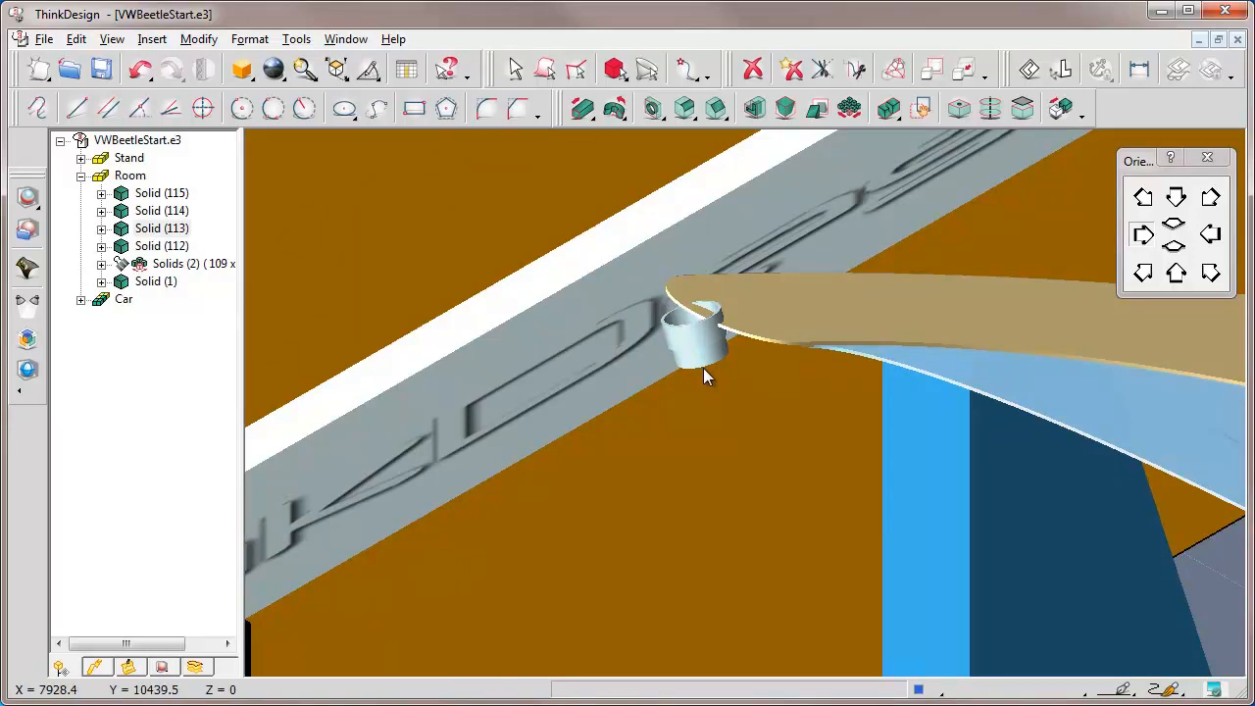
{"action": "left_click", "coordinate": [304, 70]}
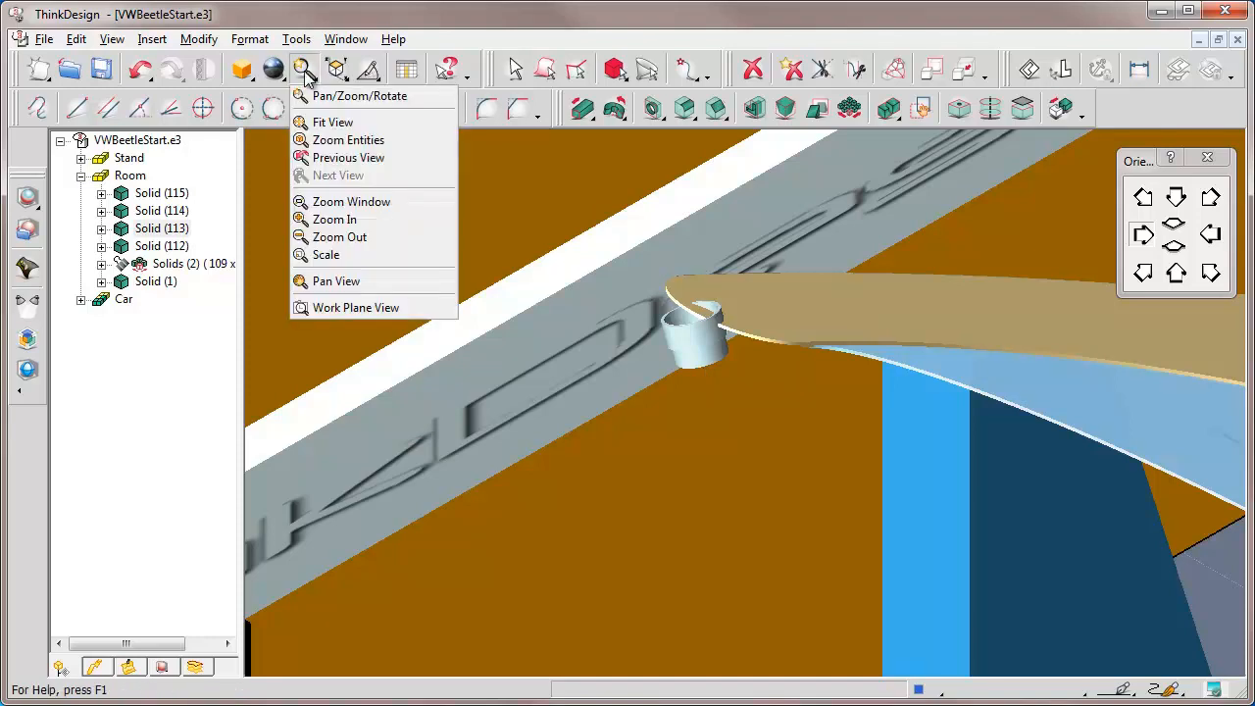
{"action": "left_click", "coordinate": [325, 123]}
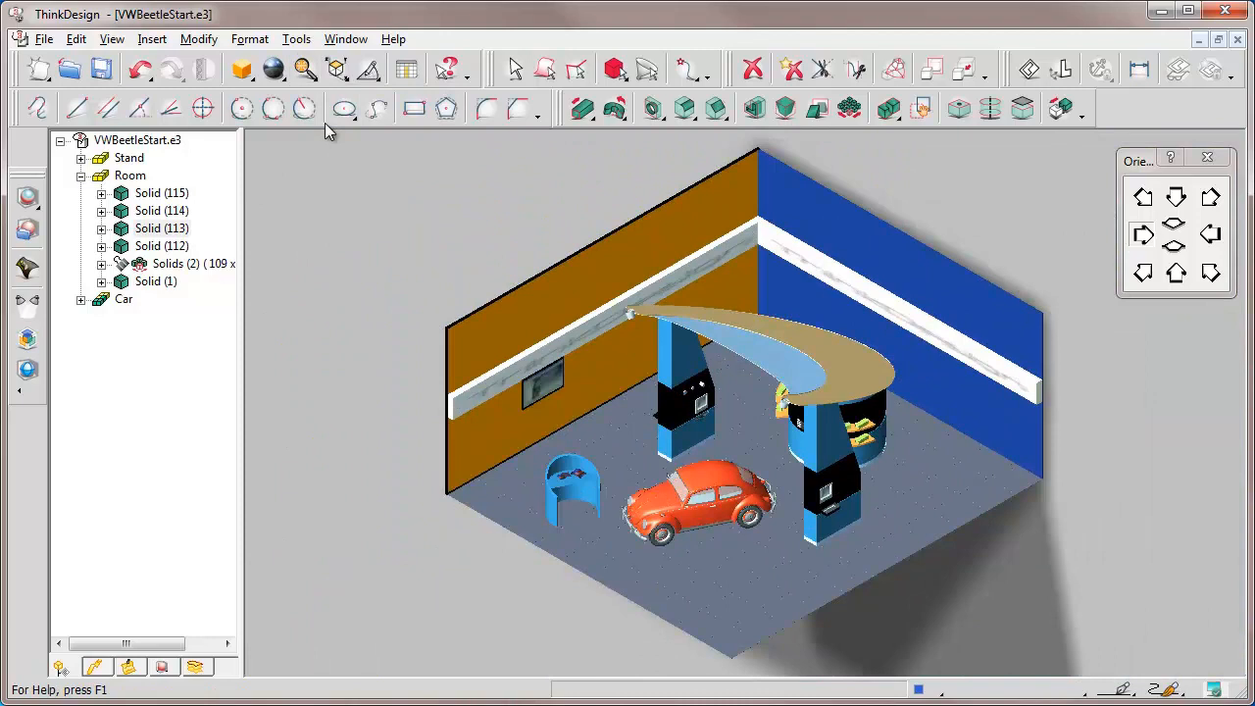
{"action": "left_click", "coordinate": [443, 264]}
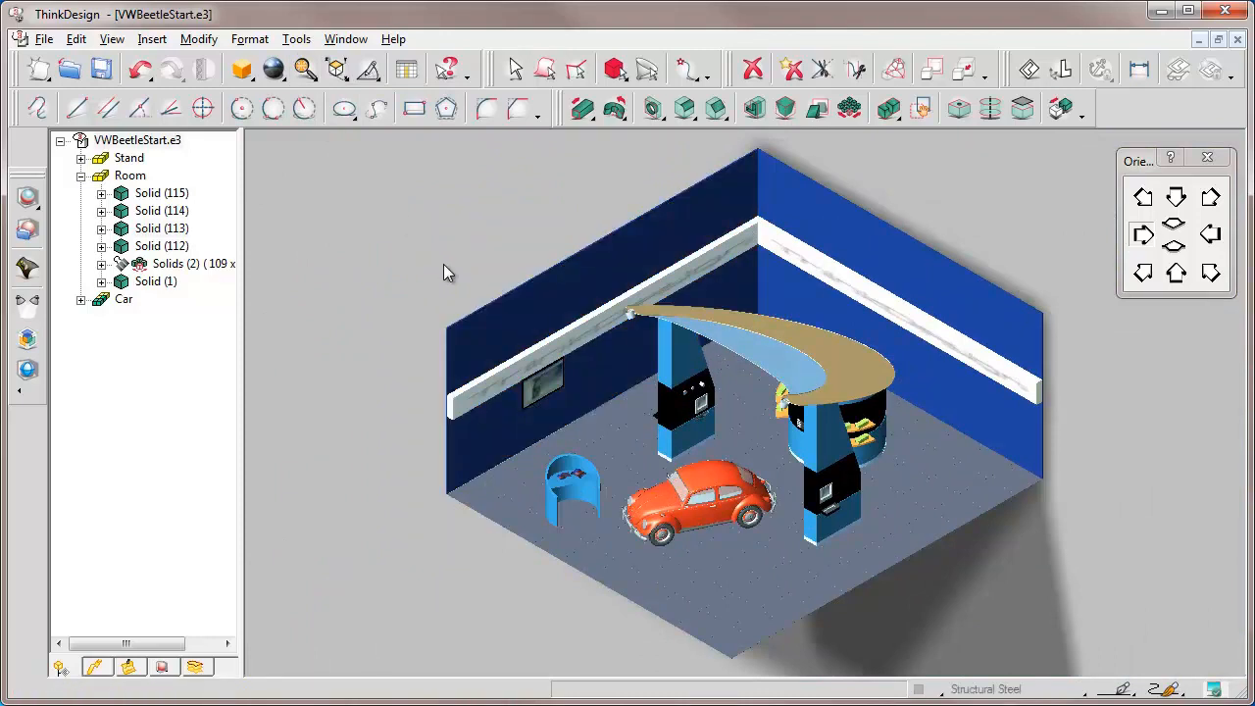
{"action": "middle_click_drag", "start_coordinate": [741, 602], "coordinate": [738, 577]}
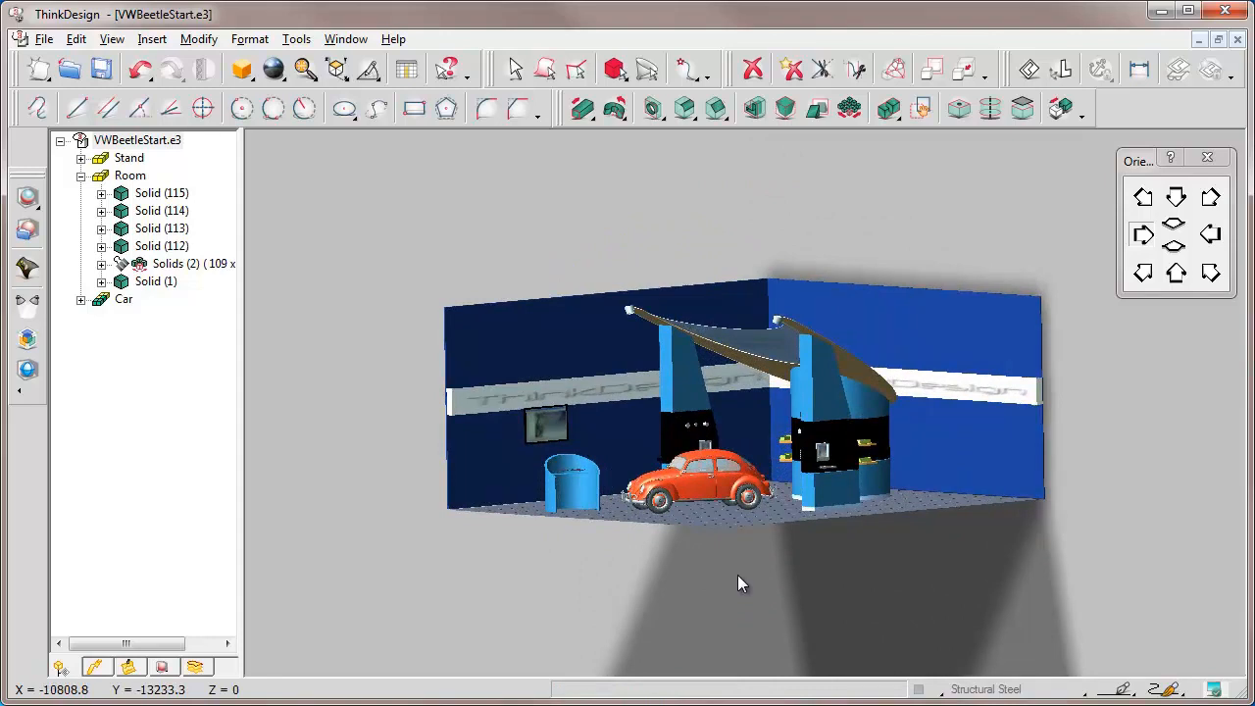
{"action": "key", "text": "w"}
{"action": "left_click", "coordinate": [393, 247]}
{"action": "left_click", "coordinate": [1072, 578]}
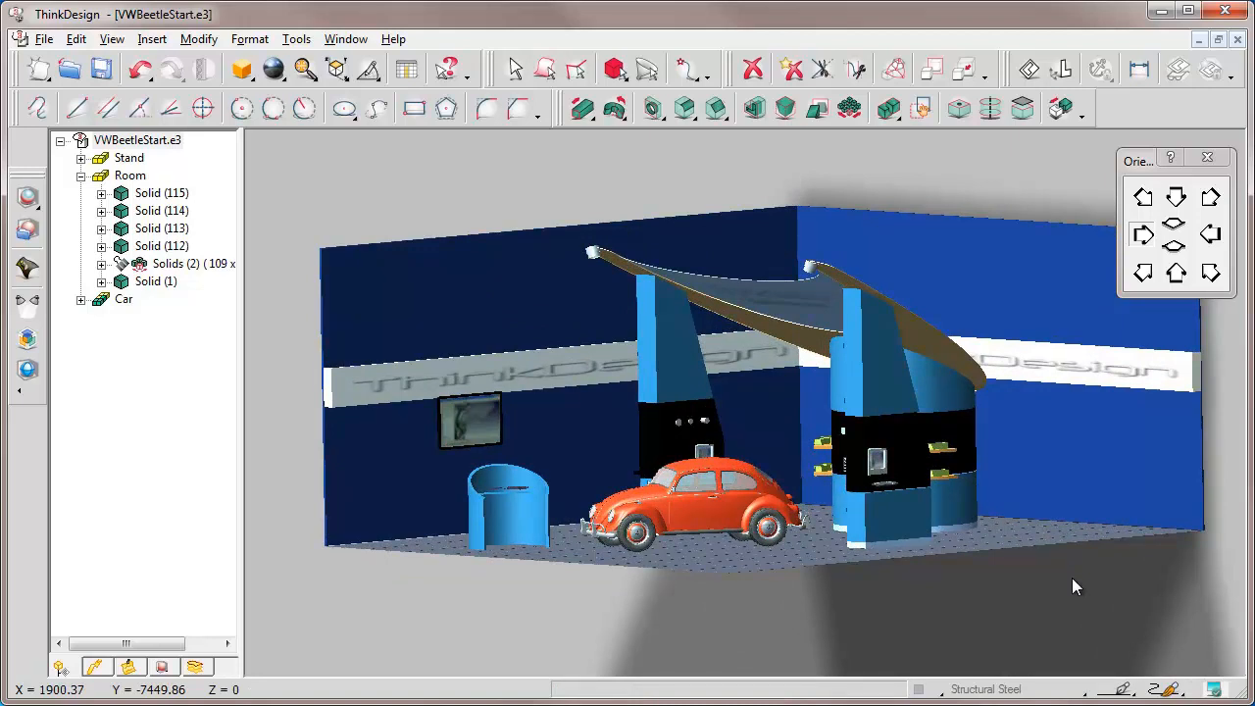
- Open the DefaultLightStudio_HQR light studio for editing and enable Show Handles
{"action": "left_click", "coordinate": [162, 667]}
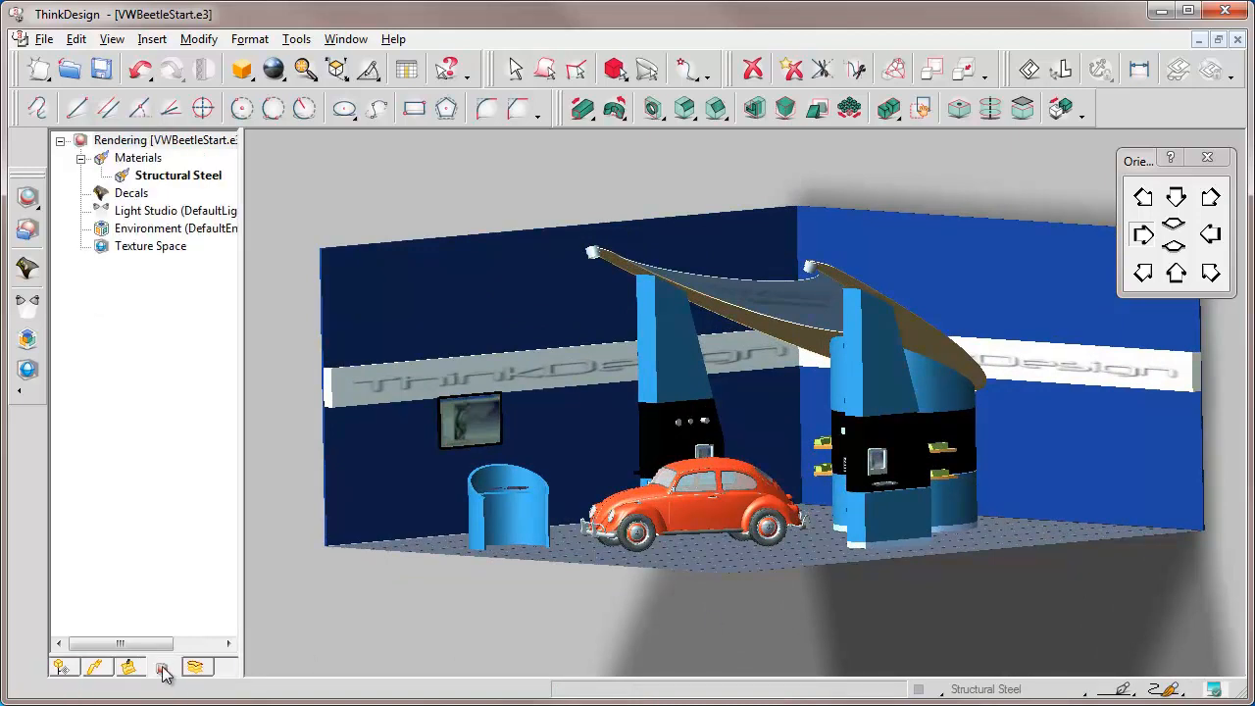
{"action": "left_click_drag", "start_coordinate": [242, 134], "coordinate": [324, 134]}
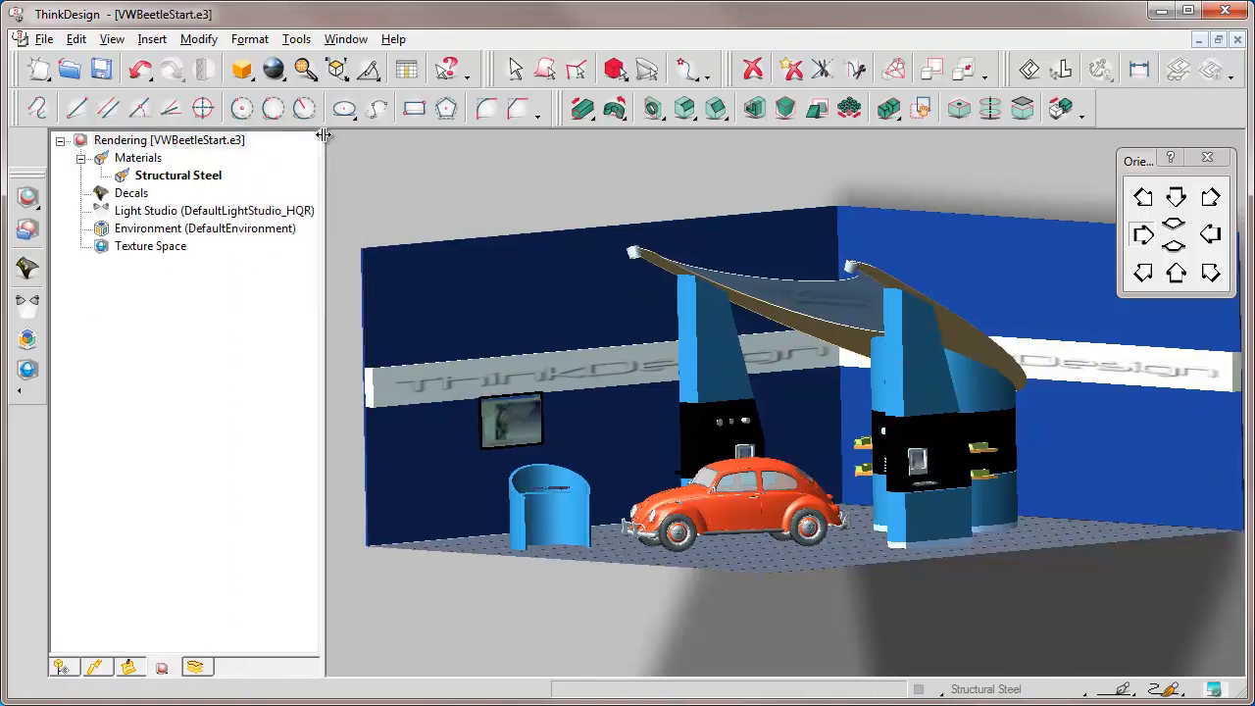
{"action": "right_click", "coordinate": [188, 214]}
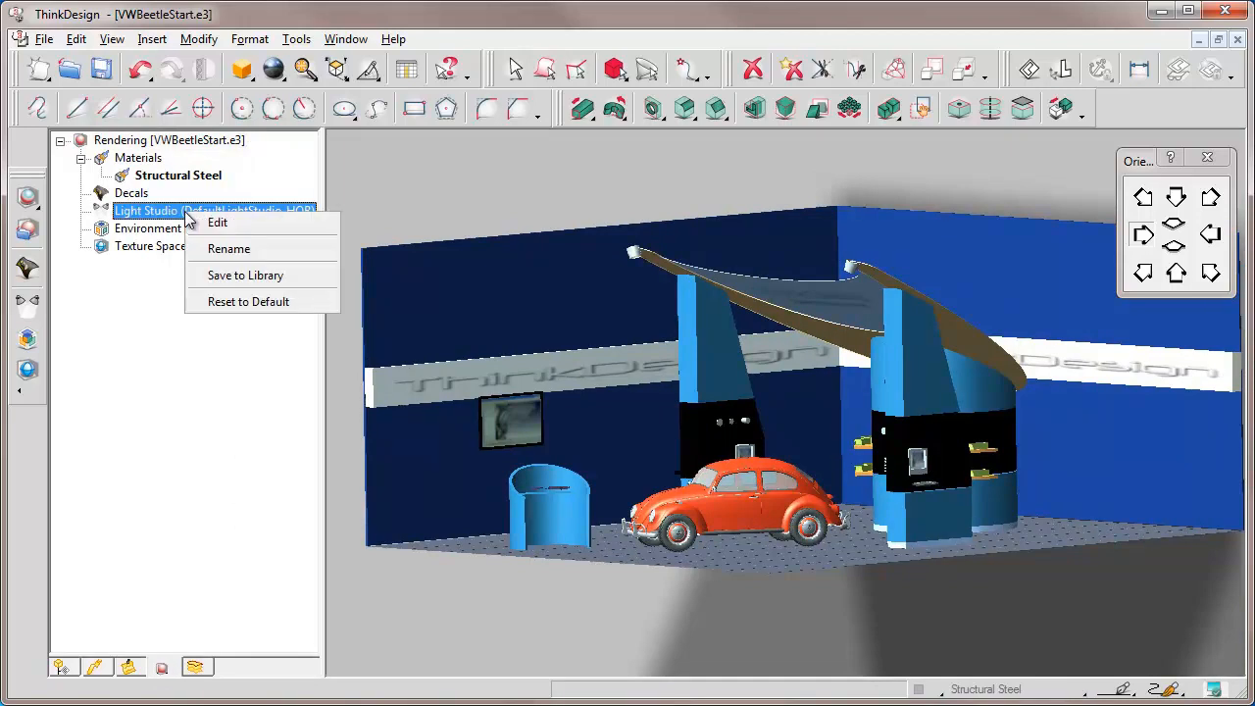
{"action": "left_click", "coordinate": [218, 224]}
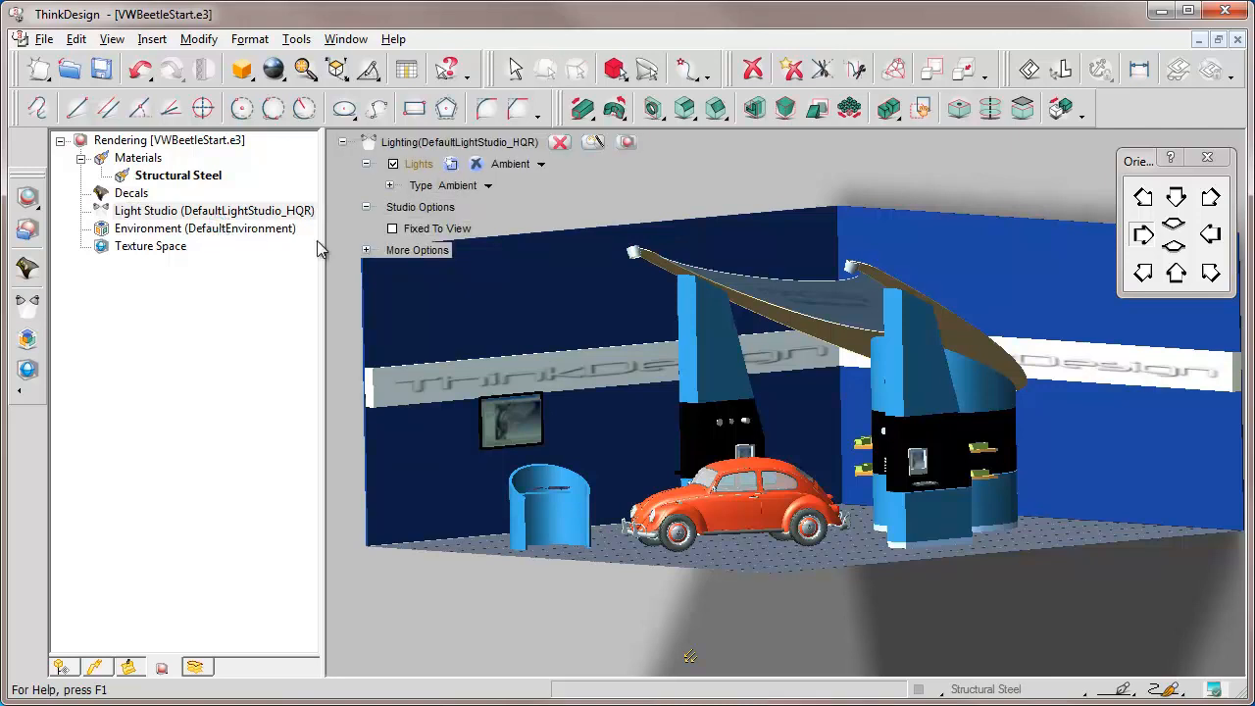
{"action": "left_click", "coordinate": [366, 251]}
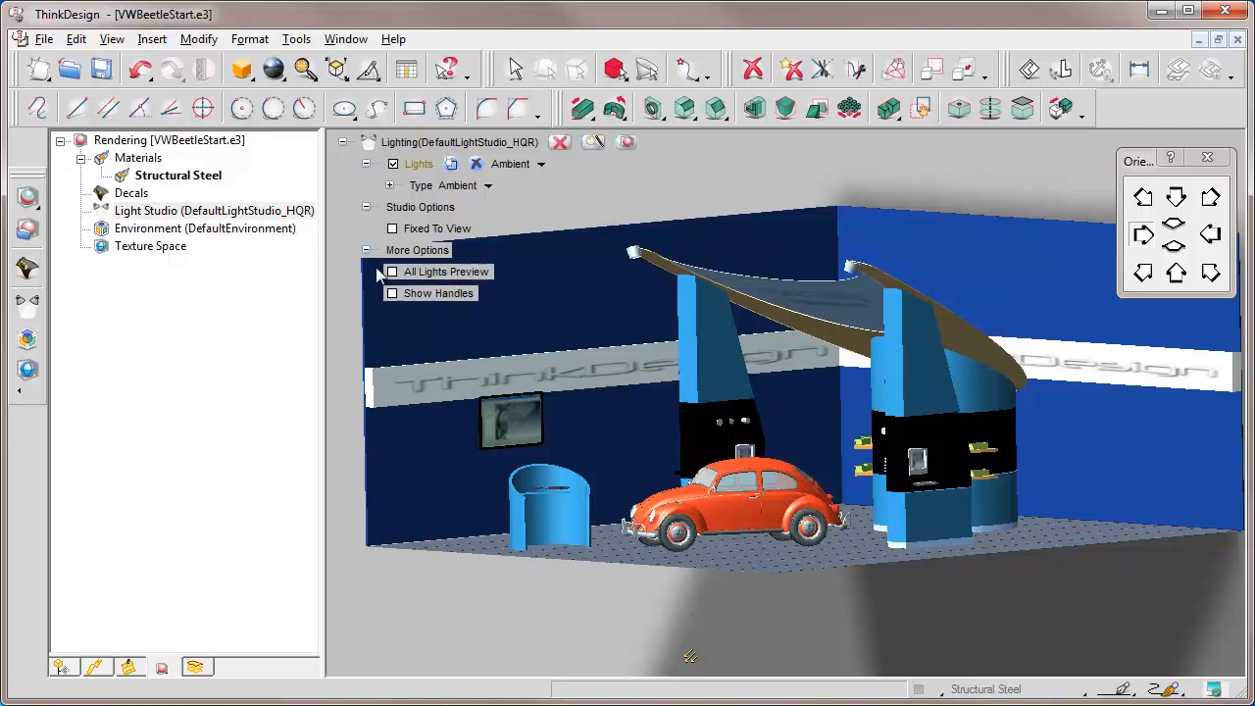
{"action": "left_click", "coordinate": [392, 293]}
- Add a new light to the light studio and set its type to Spot
{"action": "left_click", "coordinate": [451, 164]}
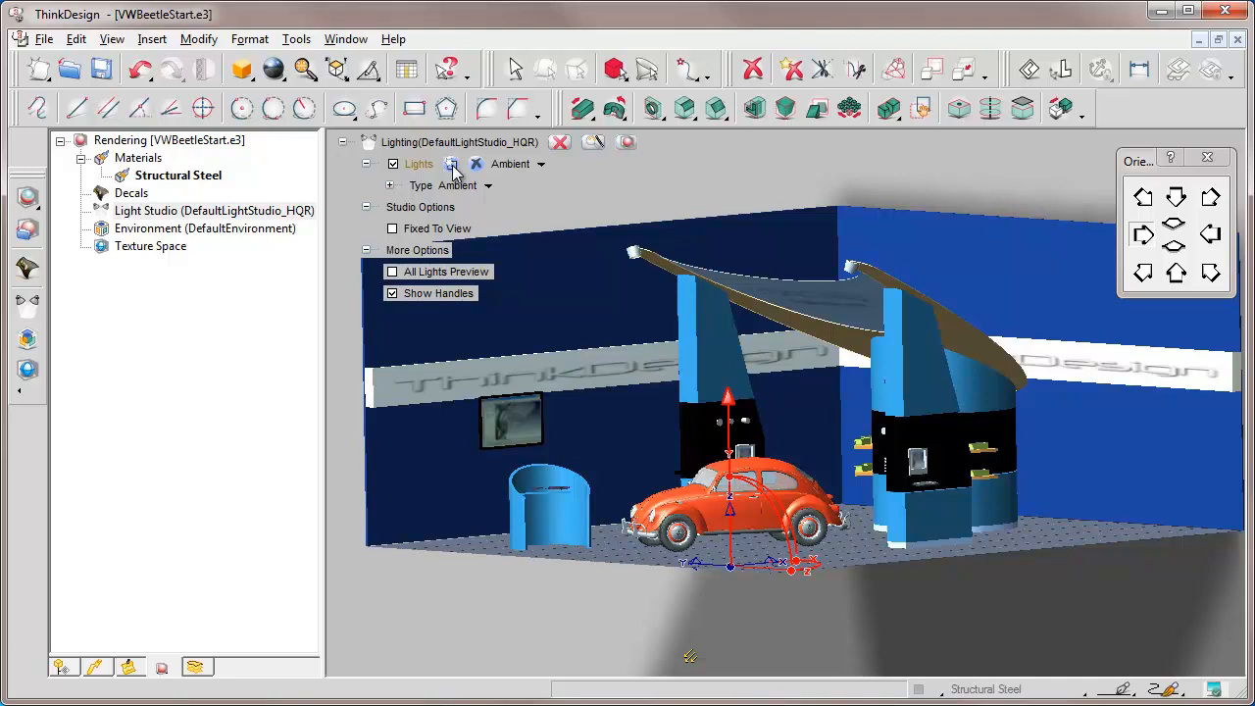
{"action": "left_click", "coordinate": [451, 164]}
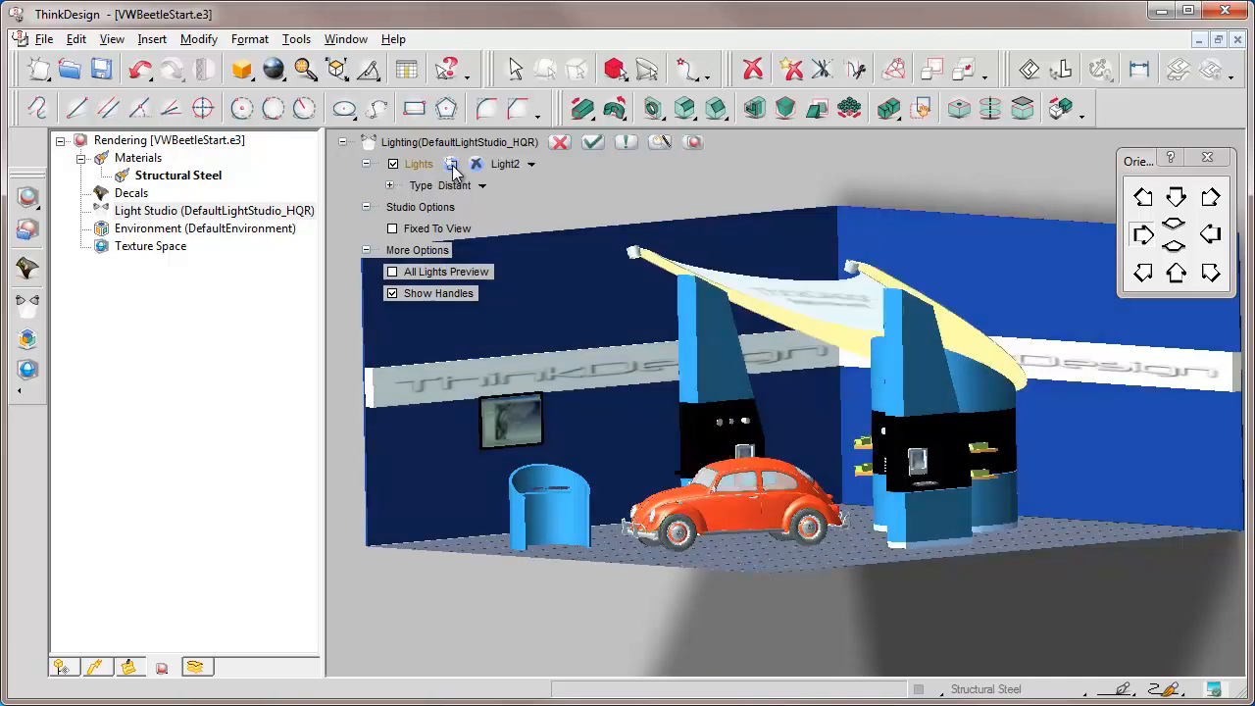
{"action": "left_click", "coordinate": [486, 189]}
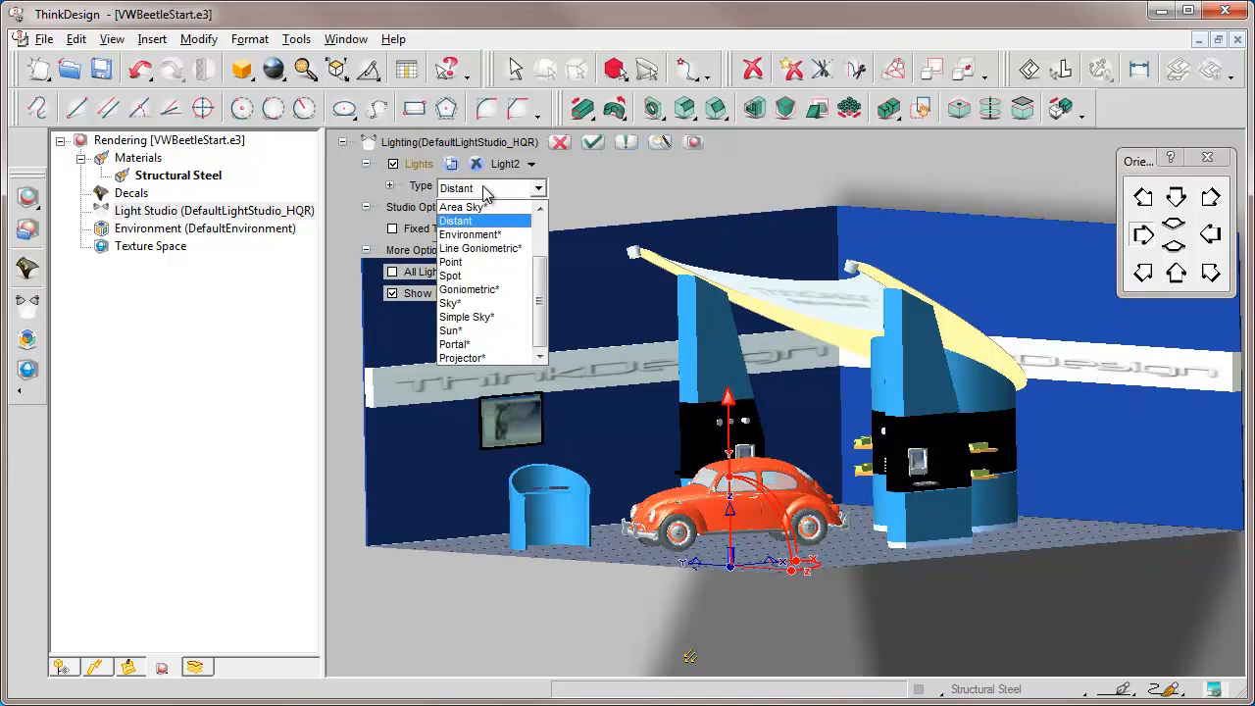
{"action": "left_click", "coordinate": [453, 276]}
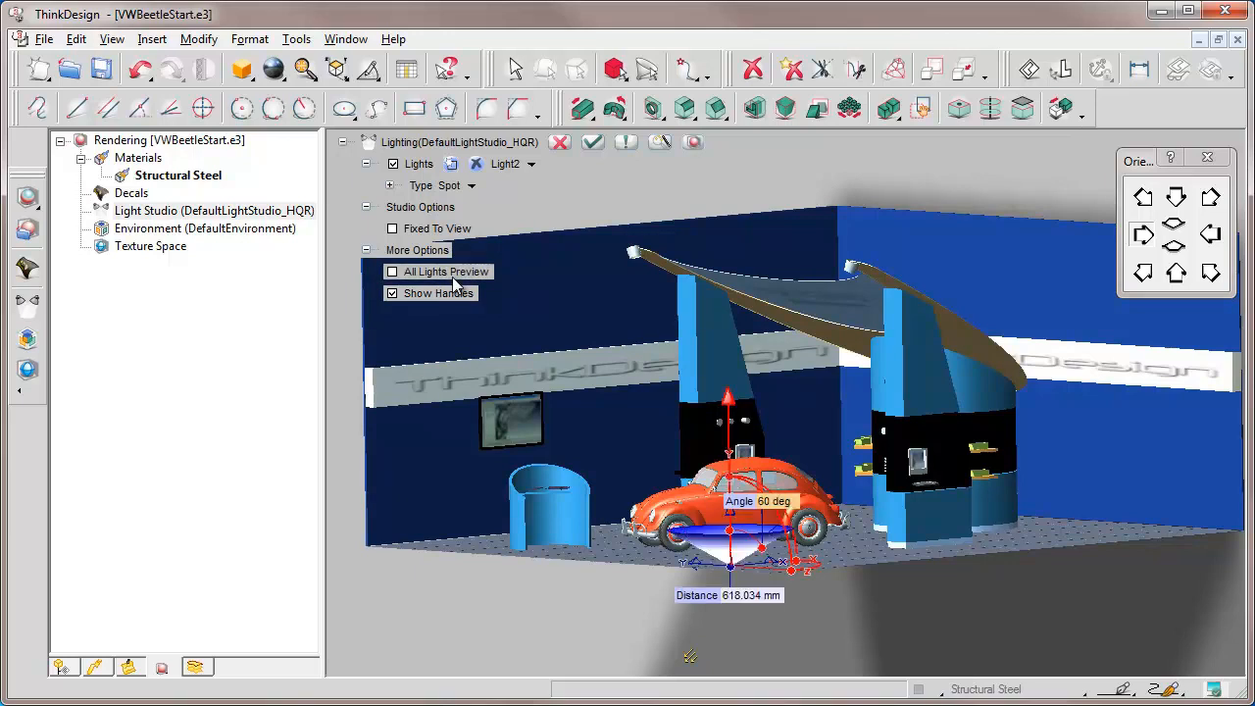
- Set the spot light's cone angle to 40 deg and its distance to 2000 mm
{"action": "left_click", "coordinate": [784, 501]}
{"action": "type", "text": "40"}
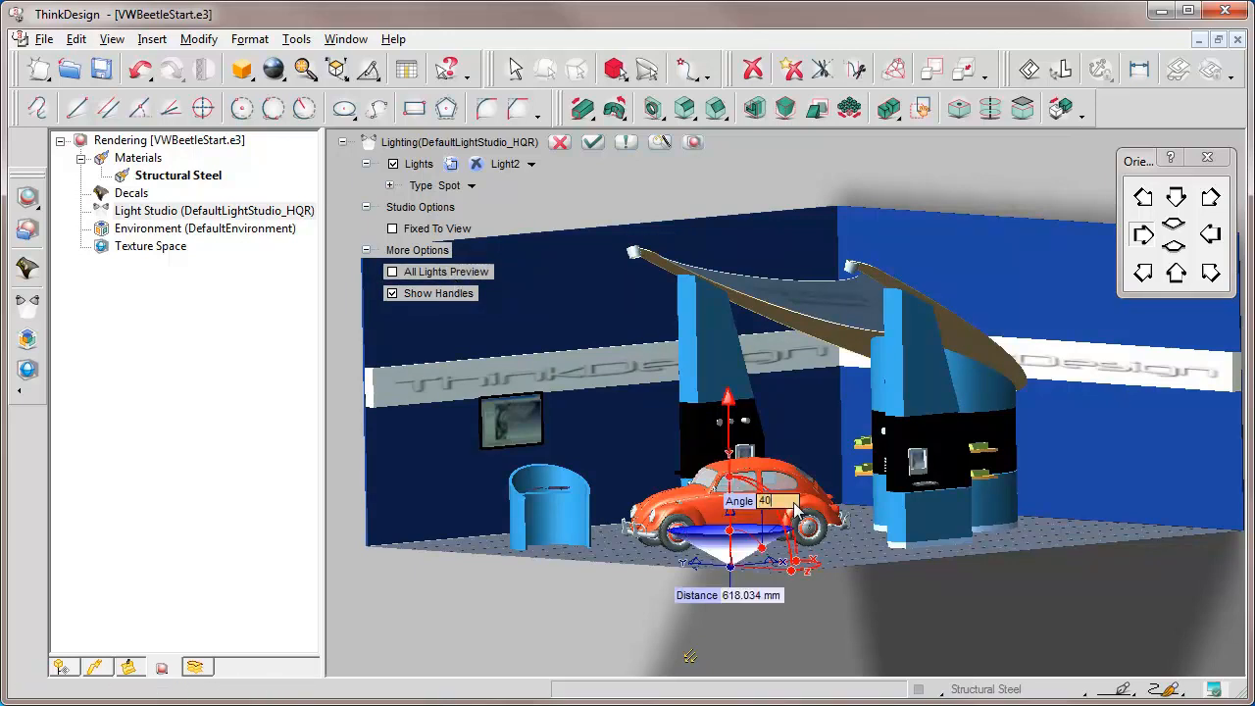
{"action": "key", "text": "Return"}
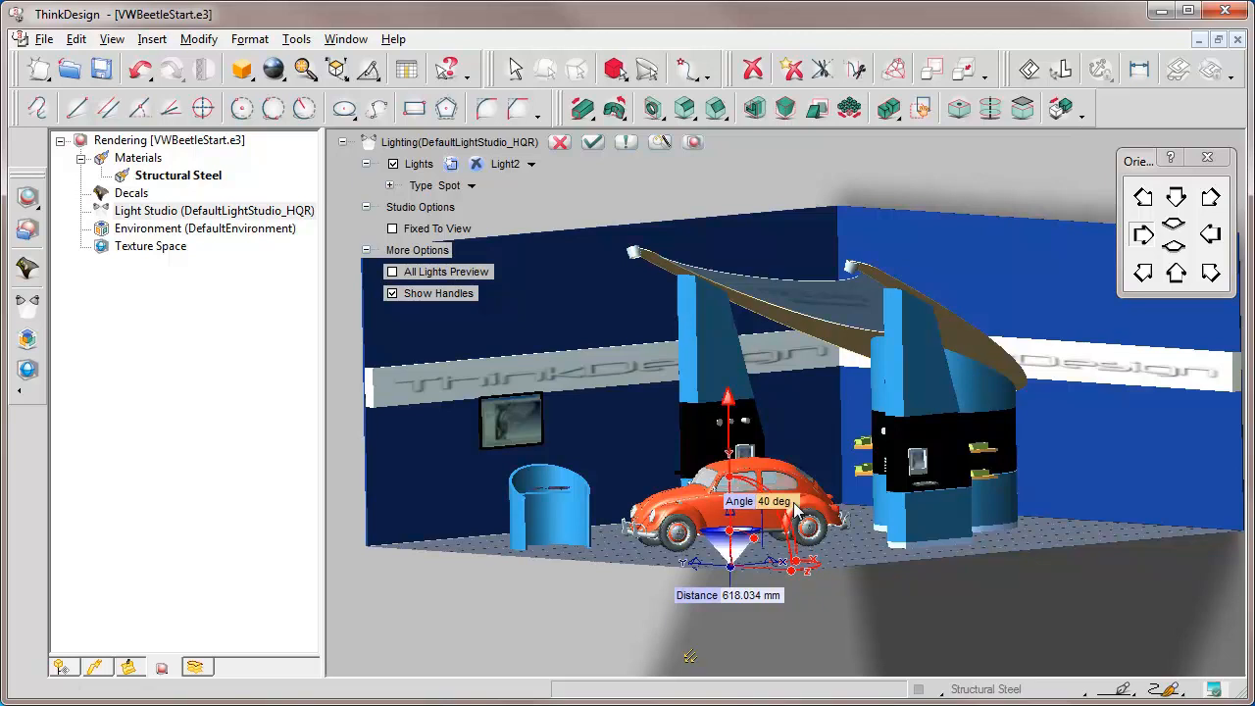
{"action": "left_click", "coordinate": [782, 595]}
{"action": "type", "text": "2000"}
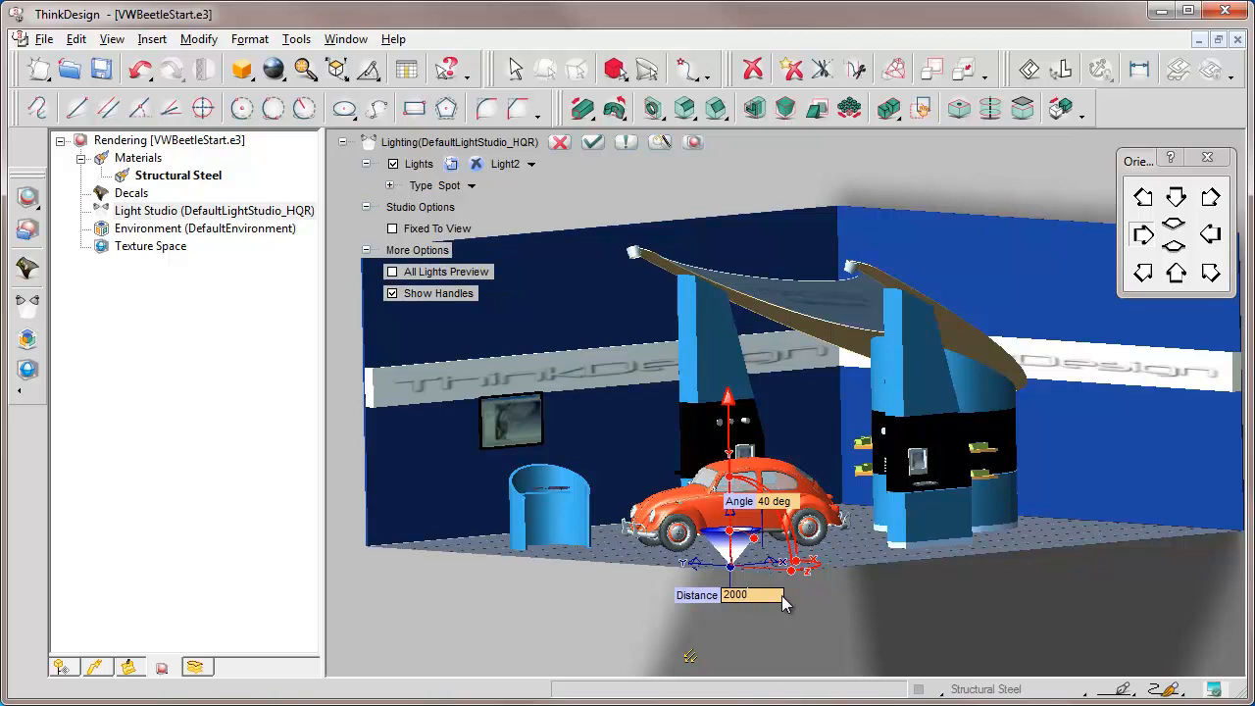
{"action": "key", "text": "Return"}
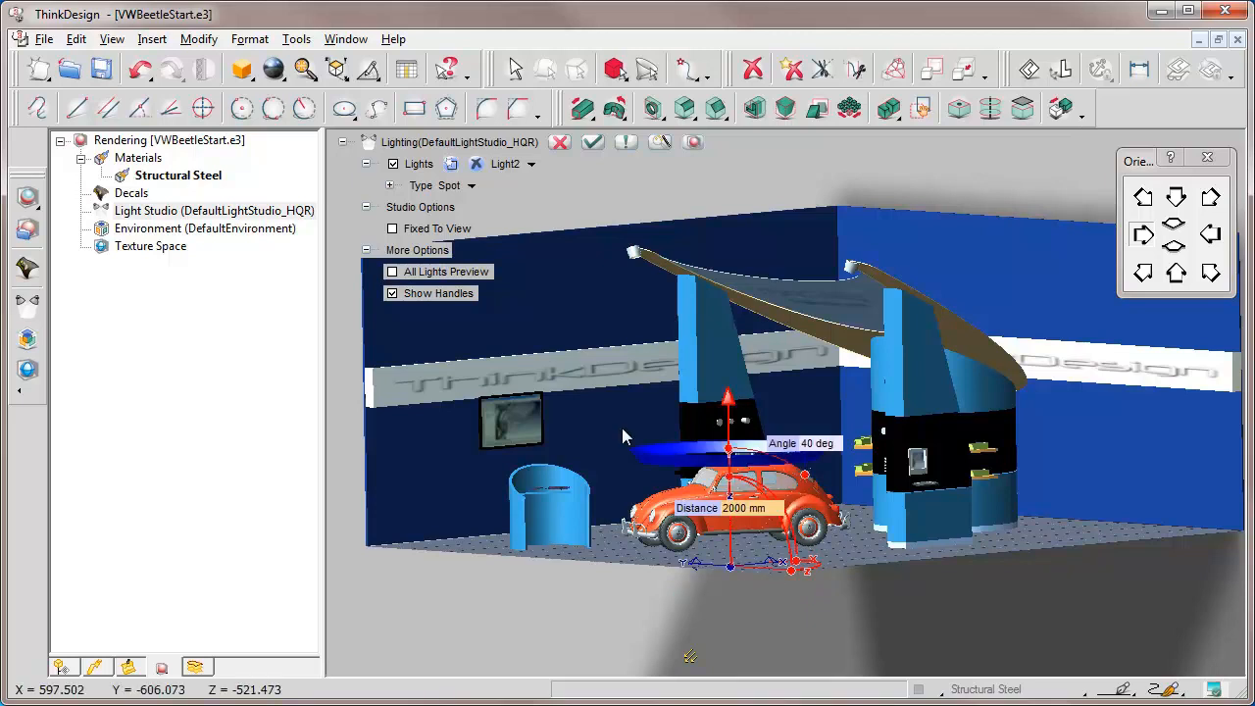
- Give the spot light a pale yellow color, lightening the basic light yellow to a luminance of 208
{"action": "left_click", "coordinate": [389, 185]}
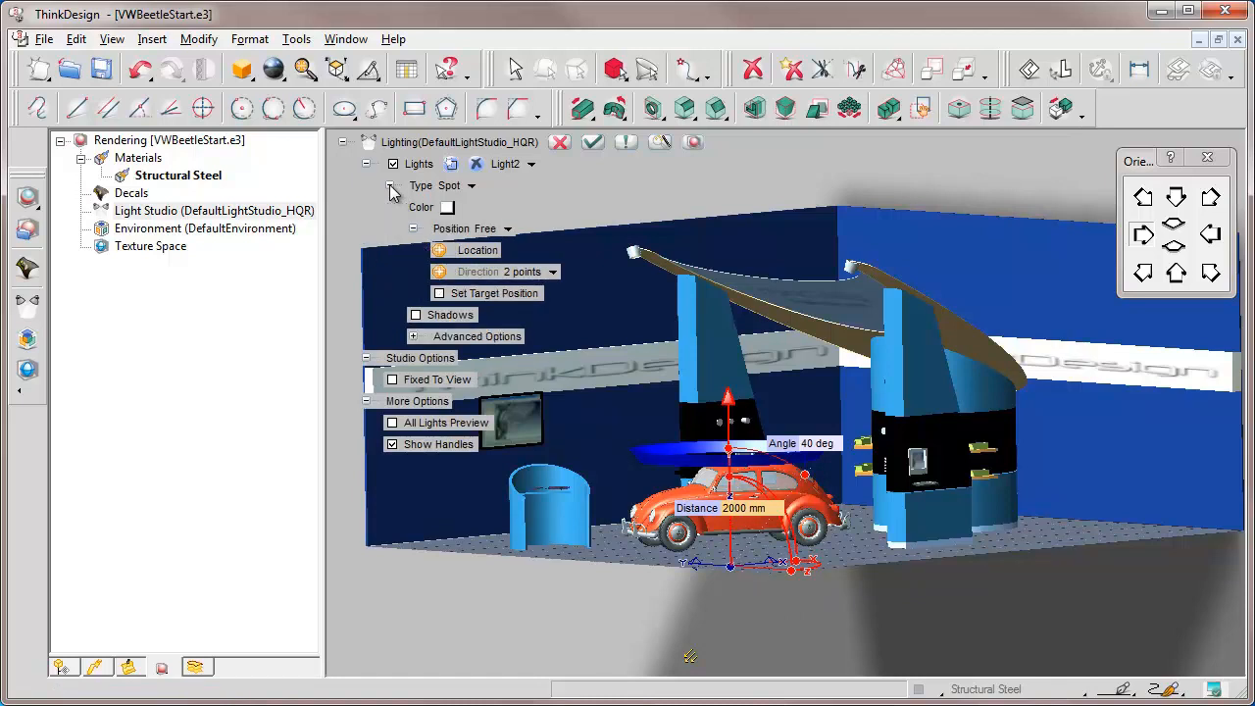
{"action": "left_click", "coordinate": [447, 207]}
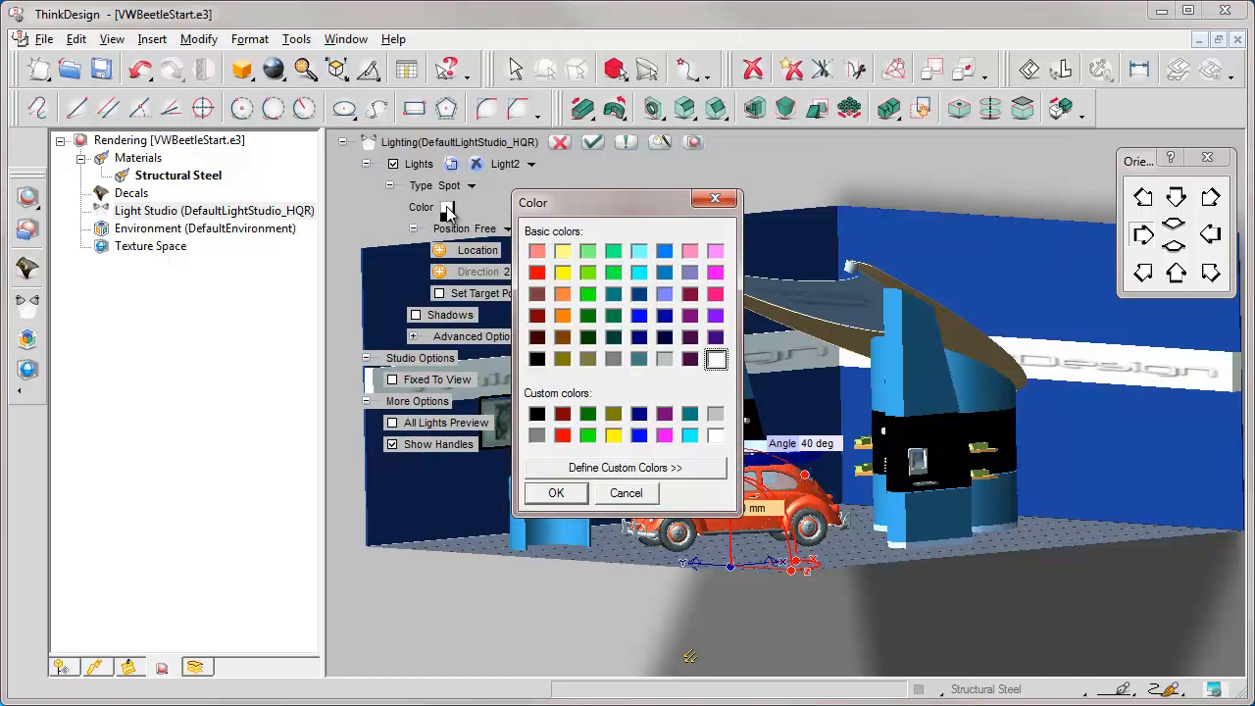
{"action": "left_click", "coordinate": [563, 252]}
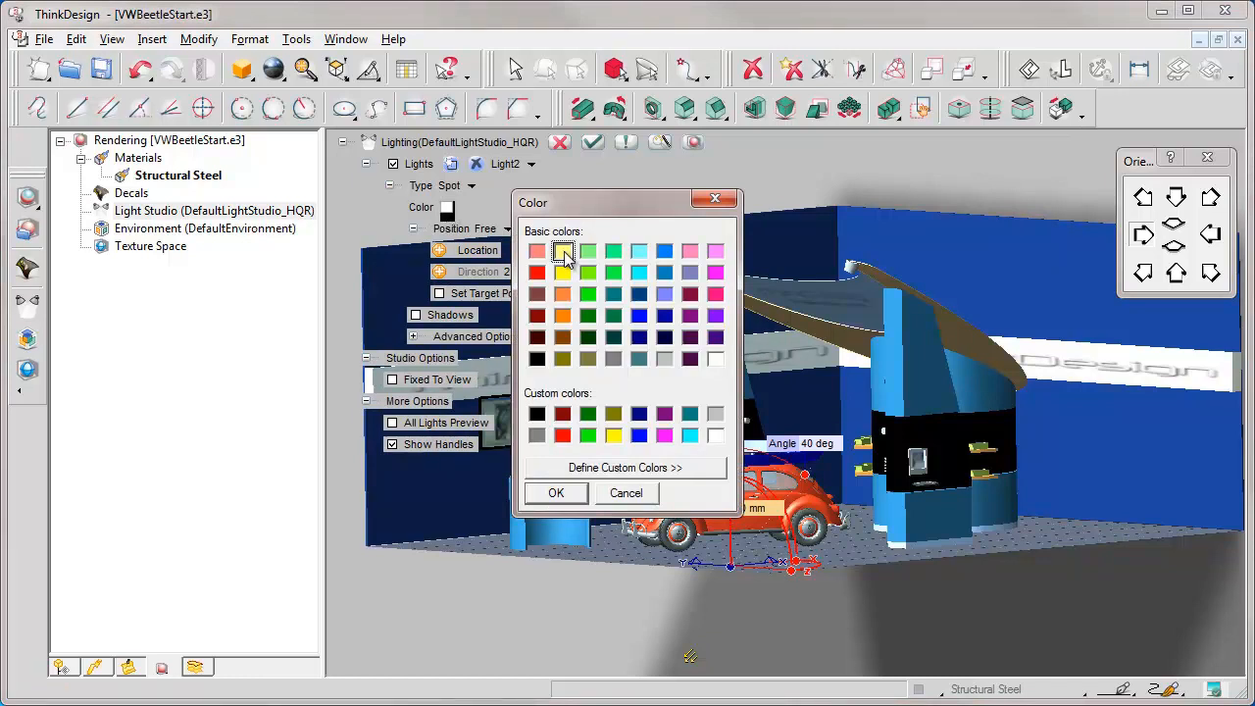
{"action": "left_click", "coordinate": [624, 468]}
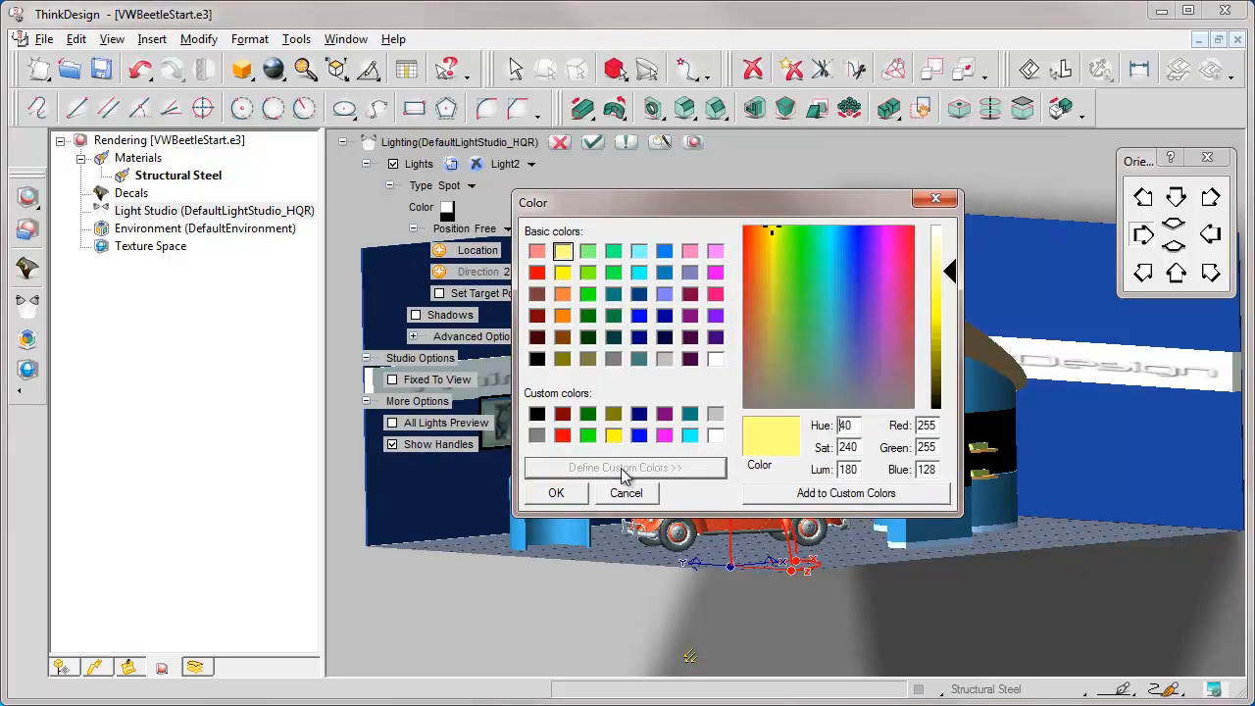
{"action": "left_click_drag", "start_coordinate": [951, 271], "coordinate": [954, 257]}
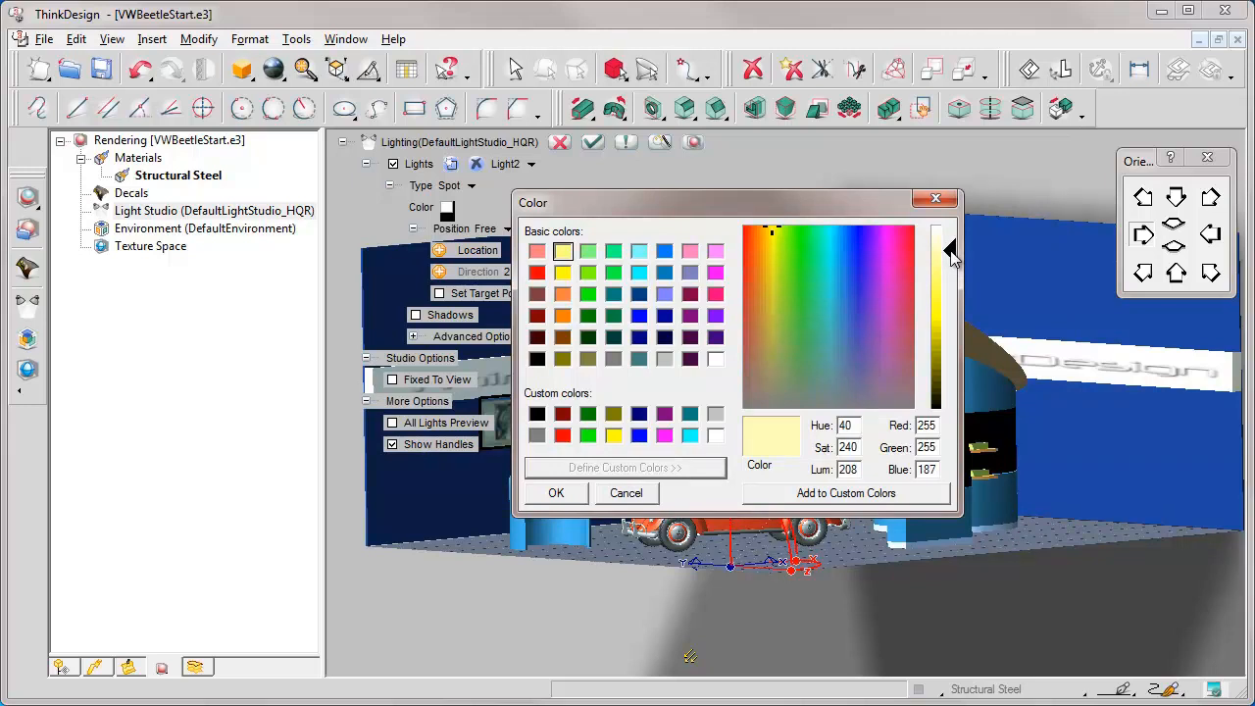
{"action": "left_click", "coordinate": [557, 493]}
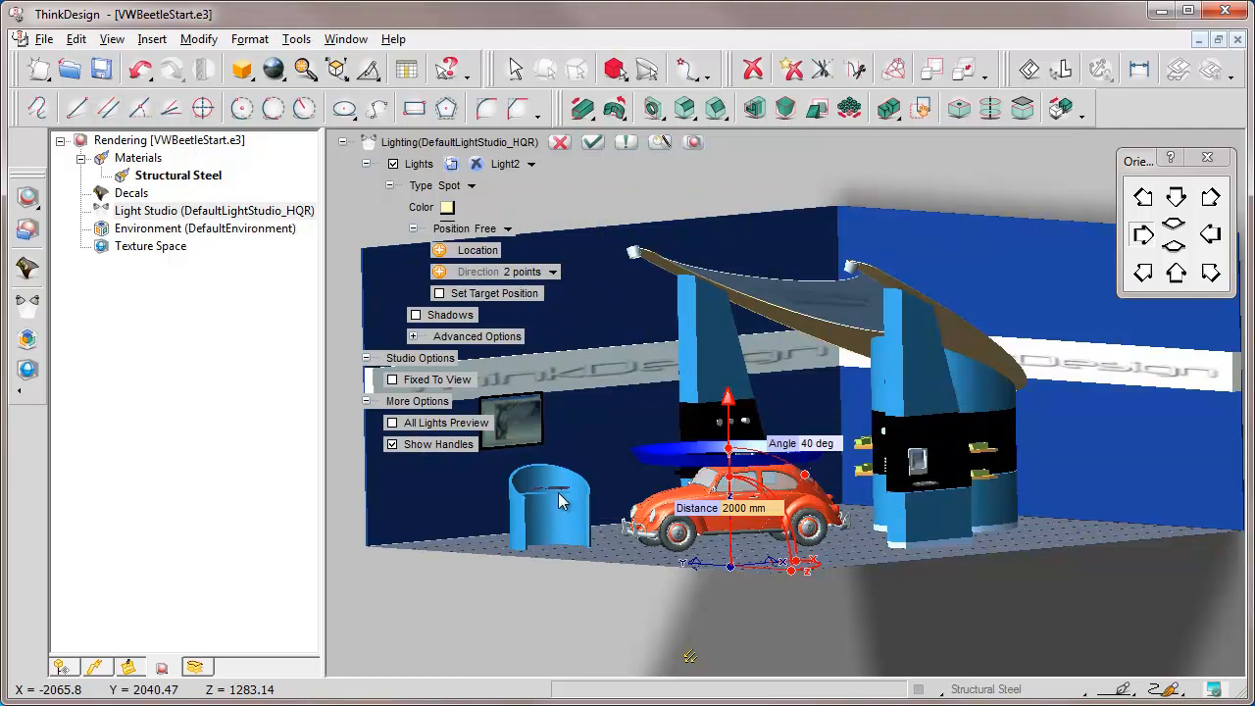
- Set the spot light's direction by two points along the axis of the canopy-end lamp, from its upper rim centre to its middle edge centre
{"action": "left_click", "coordinate": [305, 70]}
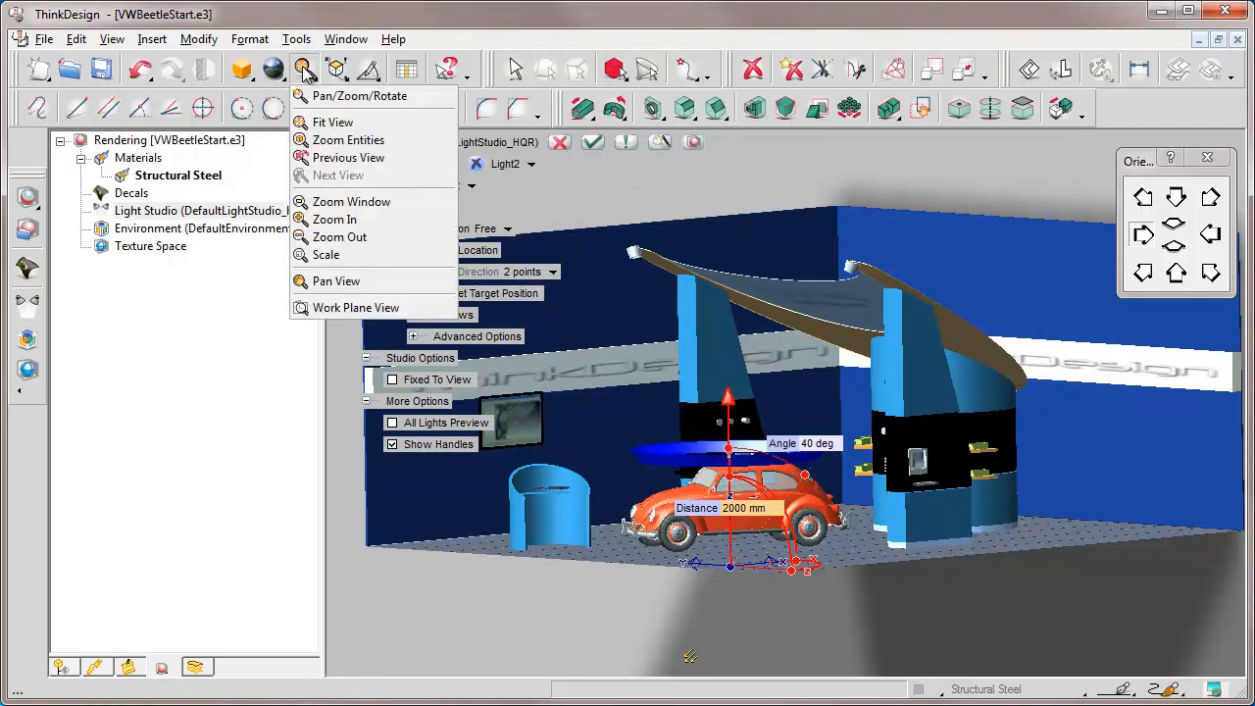
{"action": "left_click", "coordinate": [333, 201]}
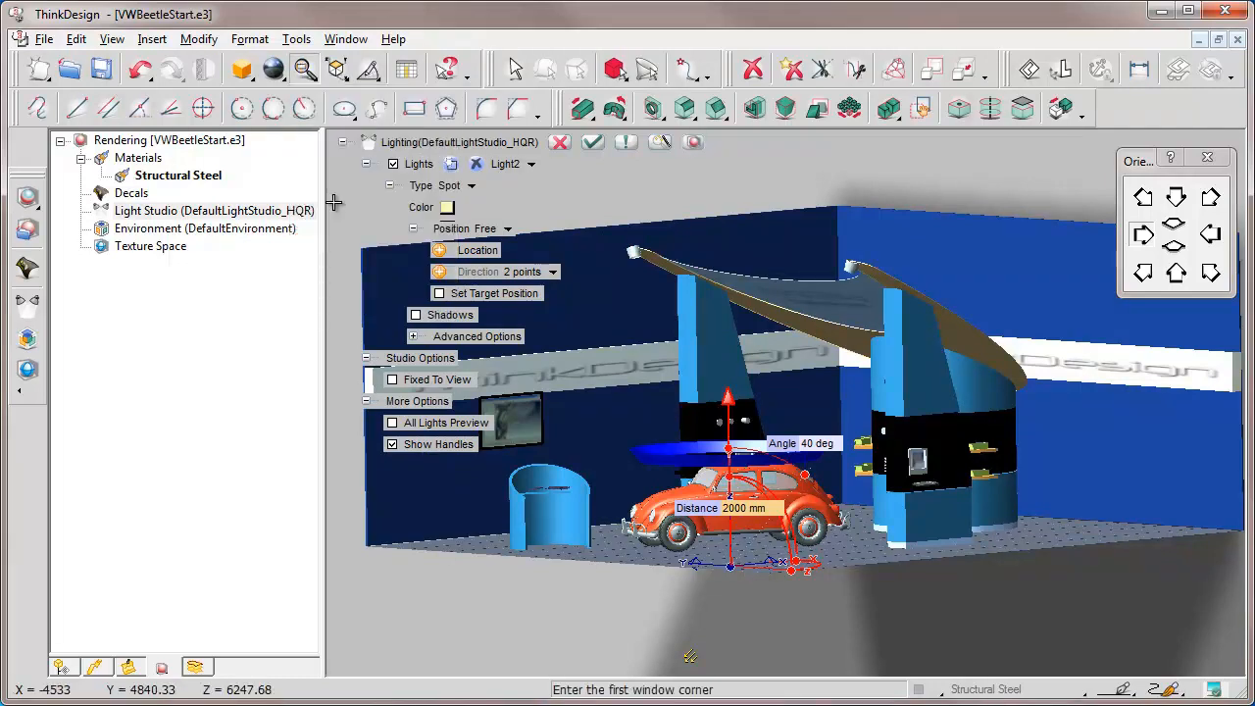
{"action": "left_click", "coordinate": [609, 233]}
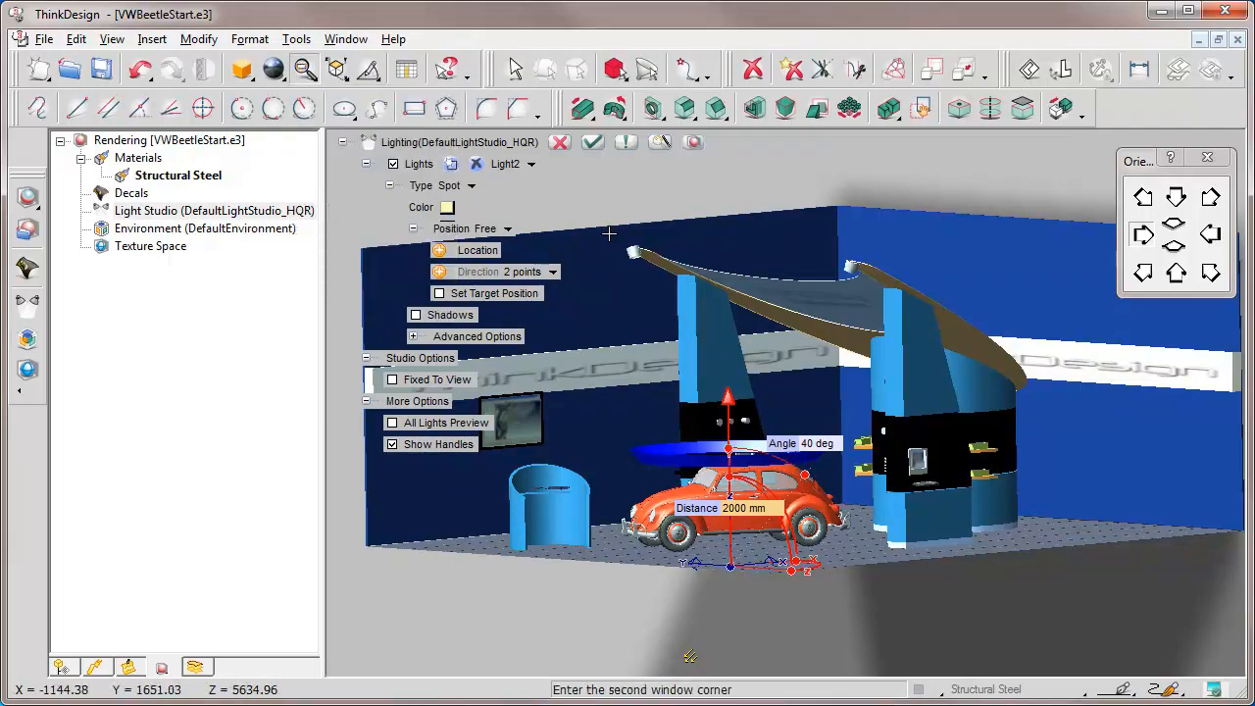
{"action": "left_click", "coordinate": [663, 277]}
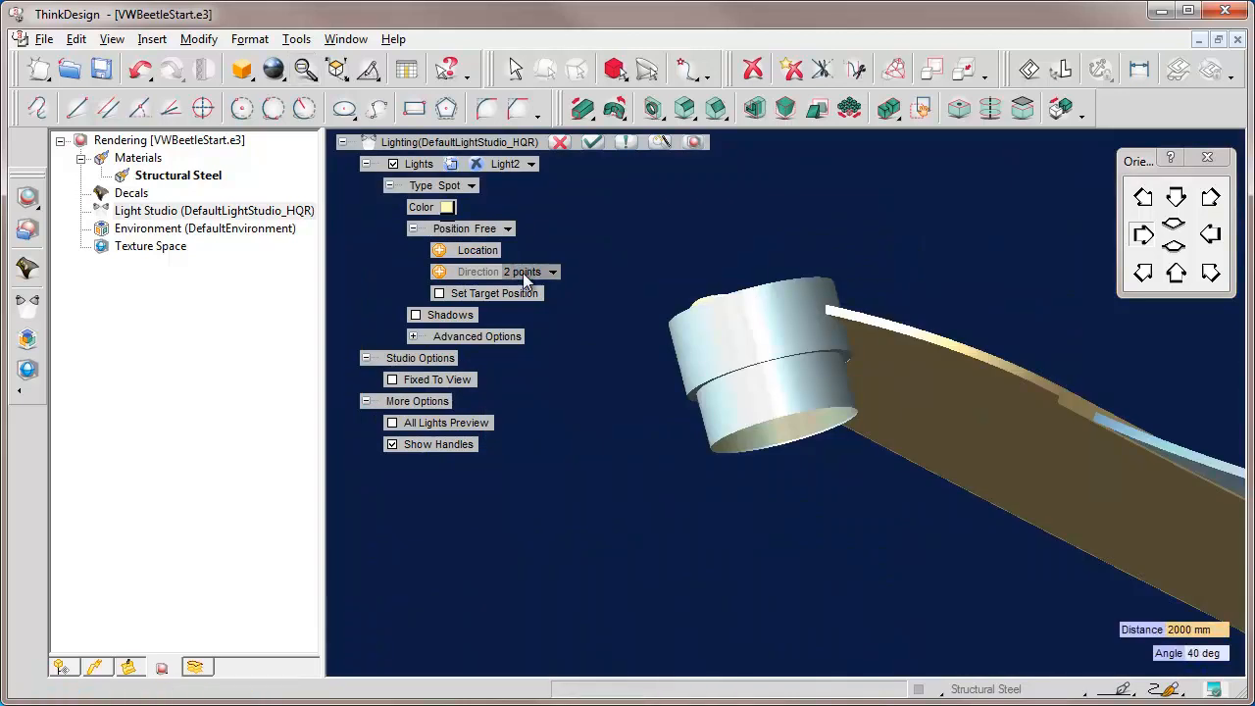
{"action": "left_click", "coordinate": [476, 273]}
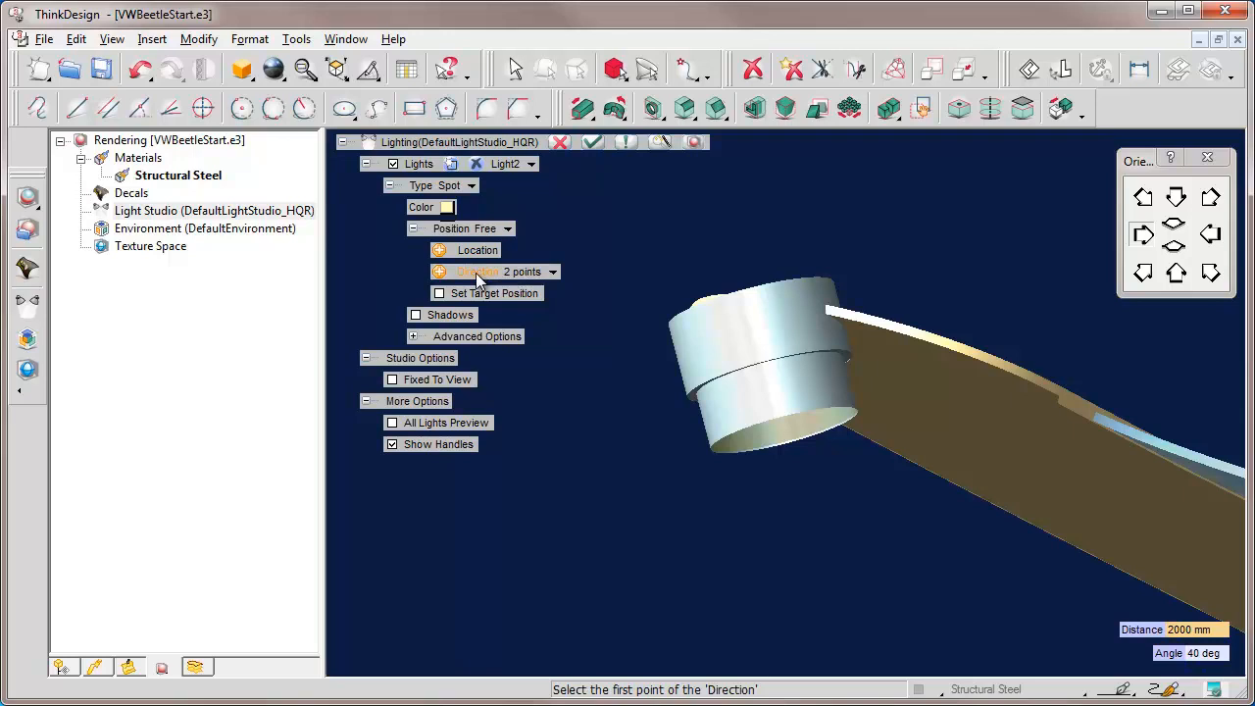
{"action": "left_click", "coordinate": [731, 296]}
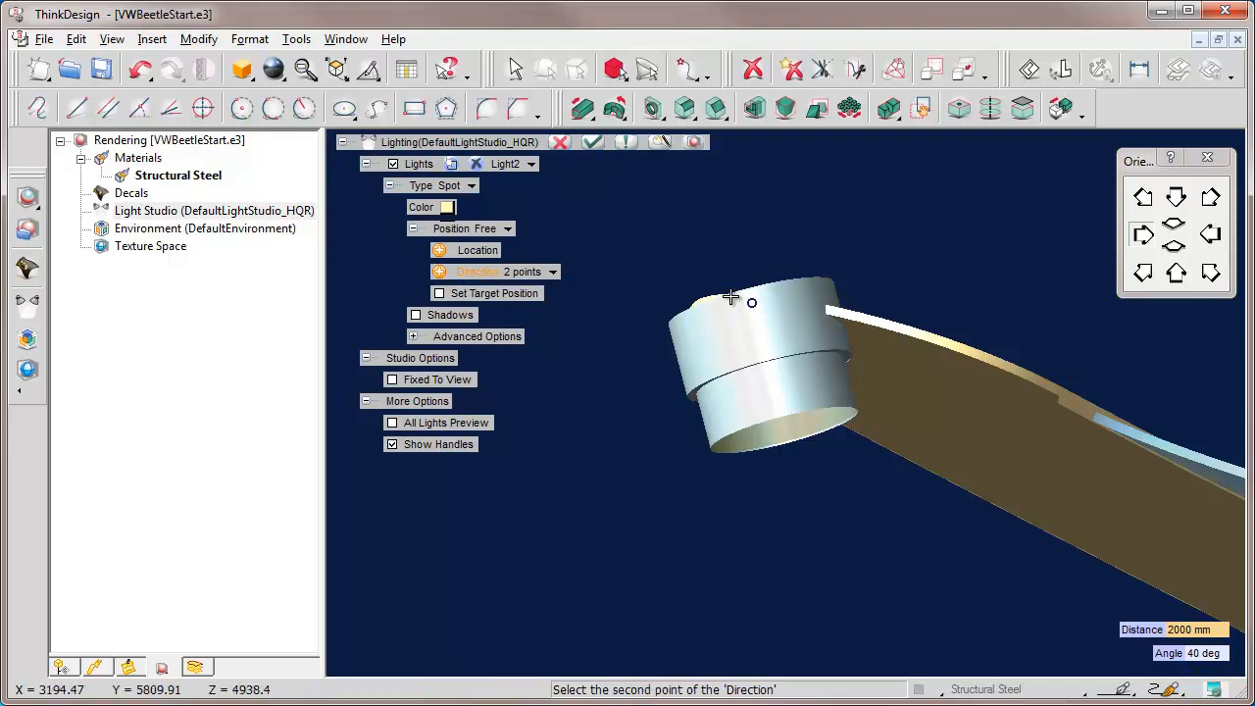
{"action": "left_click", "coordinate": [713, 387]}
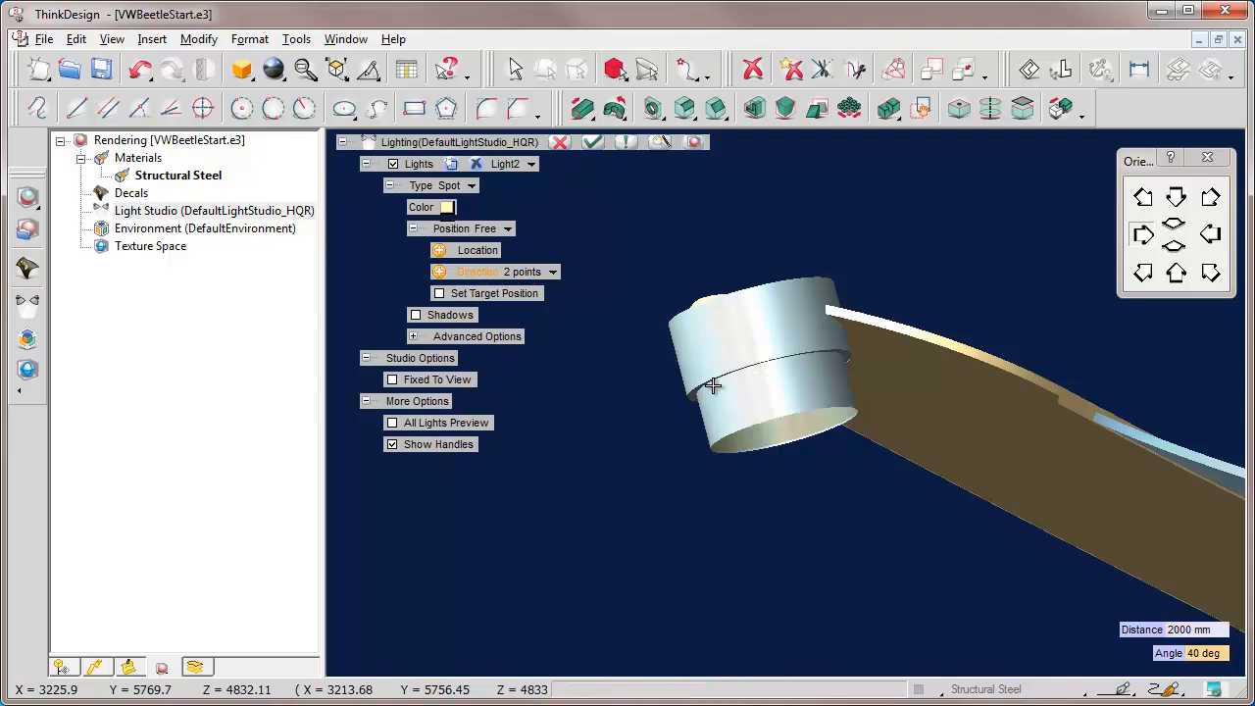
- Place the spot light at the centre of the lamp's lower opening and enable its shadows
{"action": "left_click", "coordinate": [475, 251]}
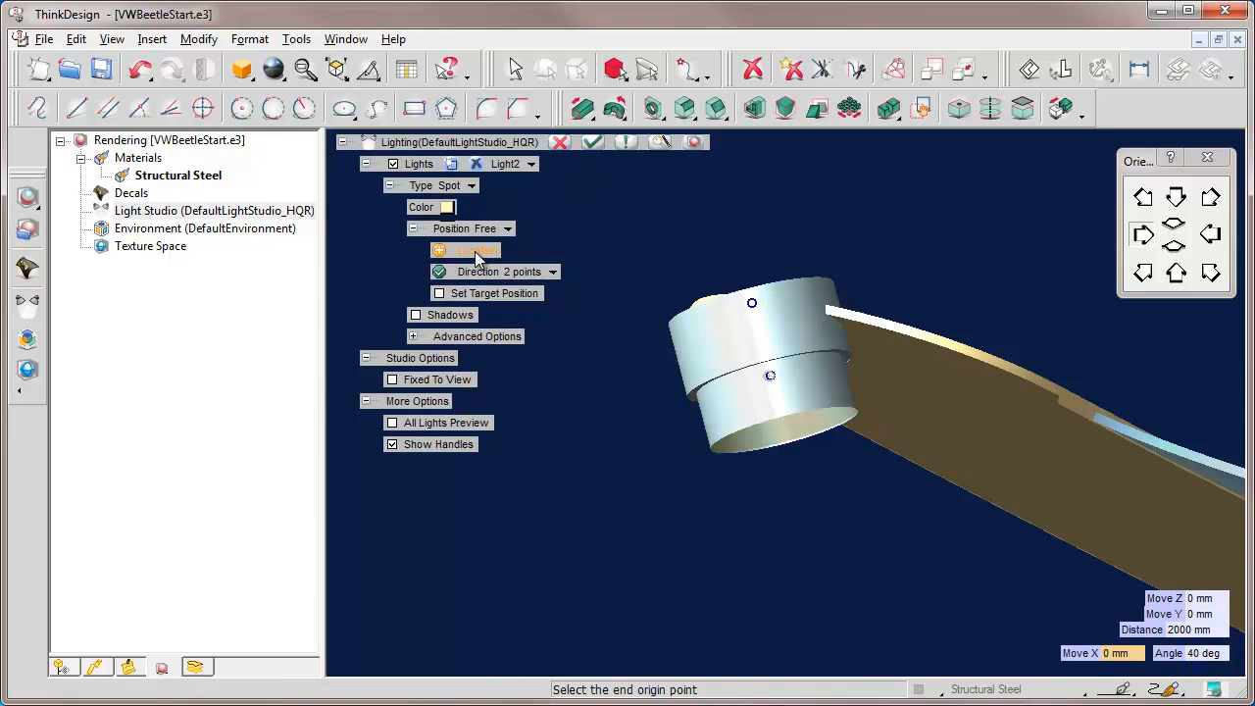
{"action": "left_click", "coordinate": [803, 413]}
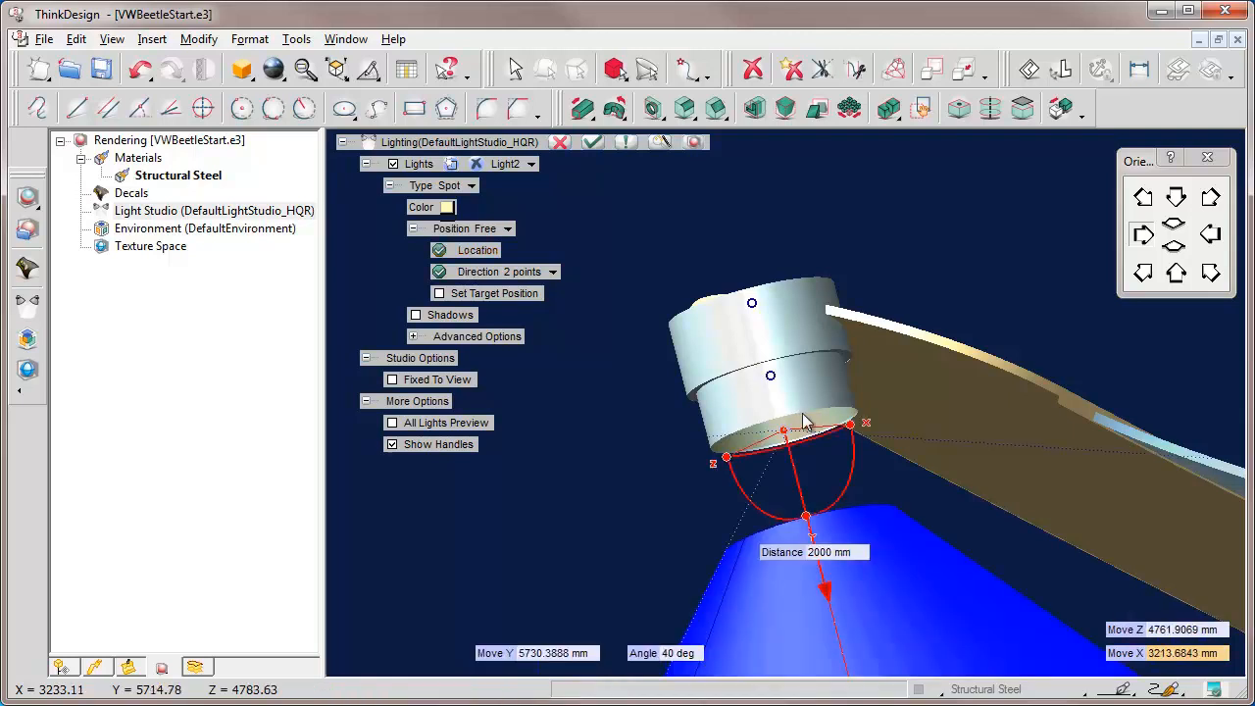
{"action": "left_click", "coordinate": [305, 70]}
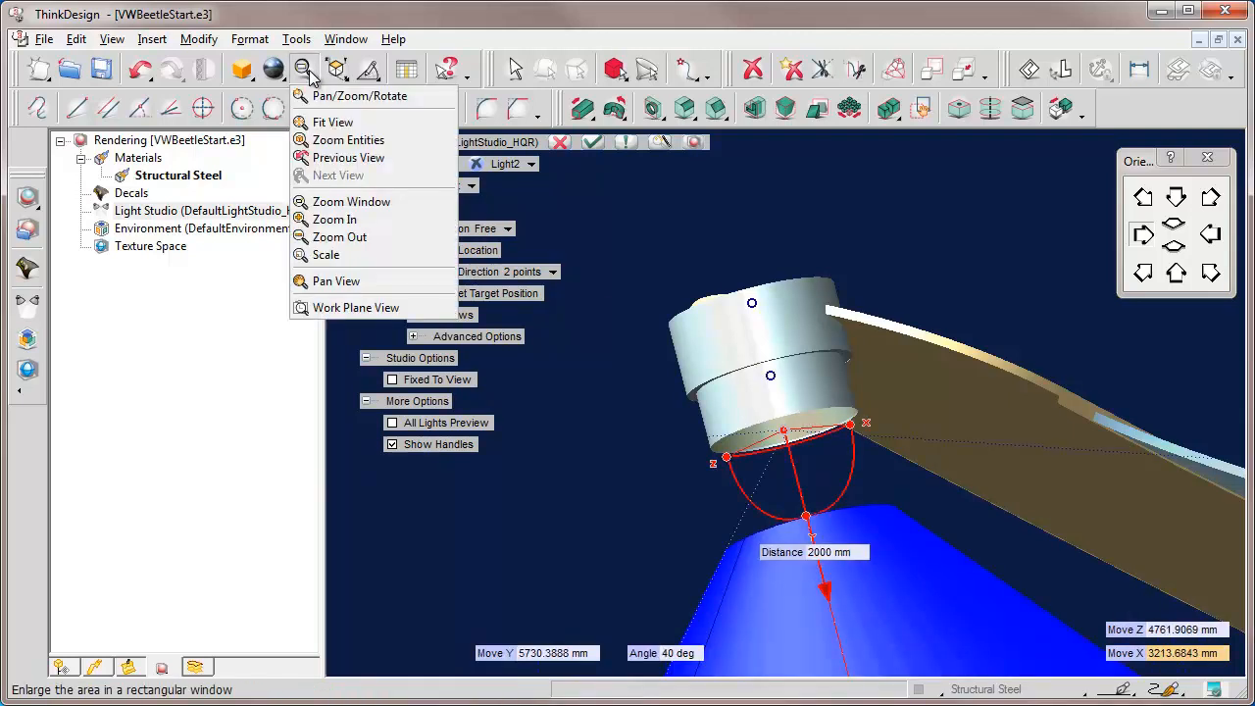
{"action": "left_click", "coordinate": [333, 122]}
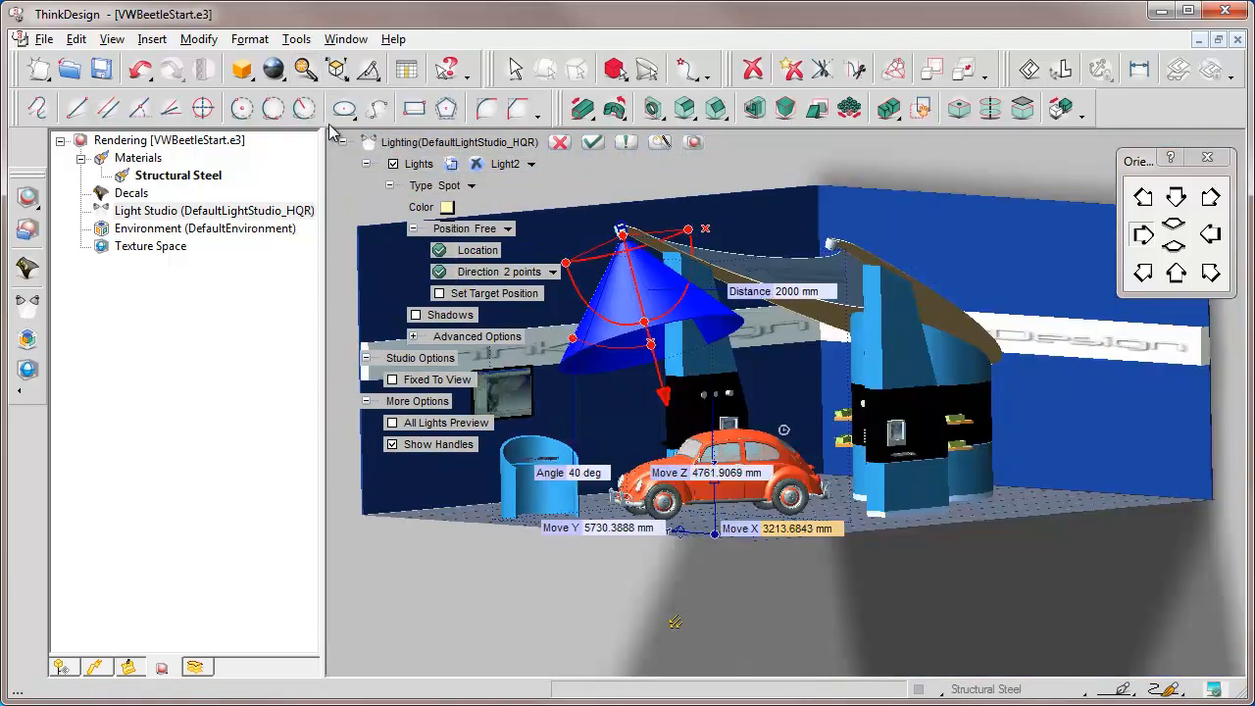
{"action": "left_click", "coordinate": [416, 315]}
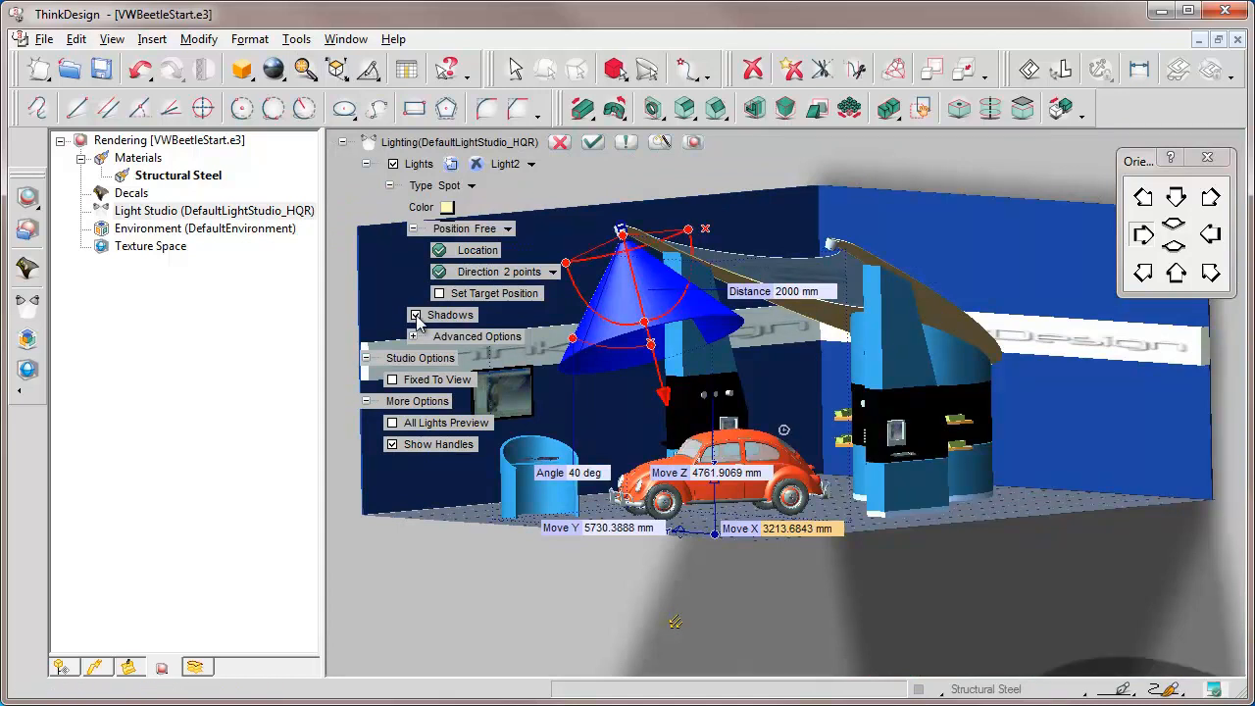
- Examine the spot light's cone and aim over the stand from several viewing angles, ending in an isometric view
{"action": "left_click", "coordinate": [1143, 275]}
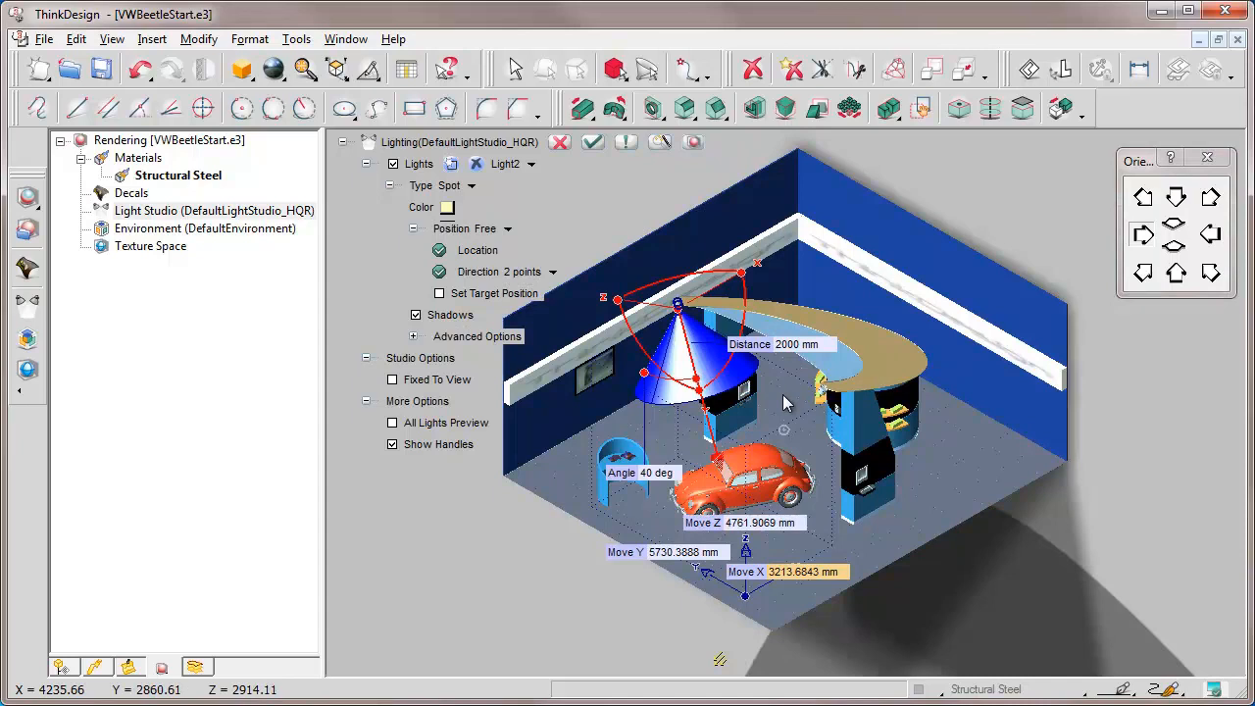
{"action": "key", "text": "Down"}
{"action": "key", "text": "Up"}
{"action": "key", "text": "Up"}
{"action": "key", "text": "Down"}
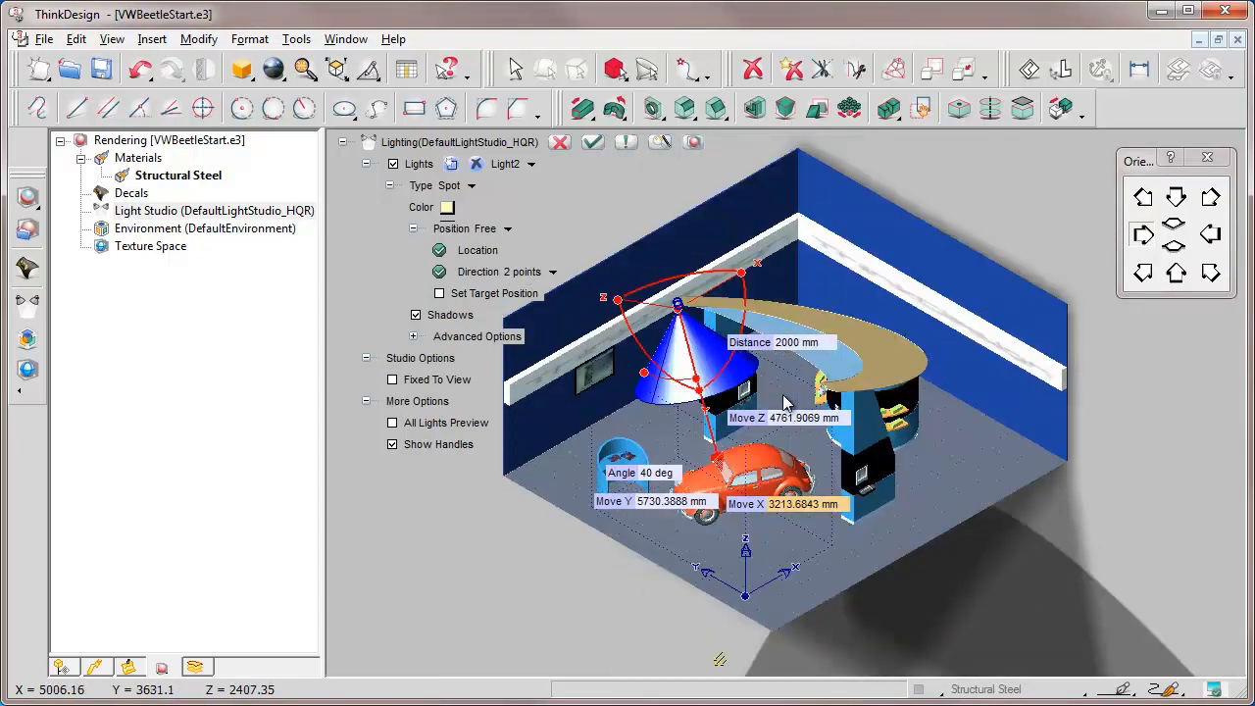
{"action": "key", "text": "Up"}
{"action": "key", "text": "Left"}
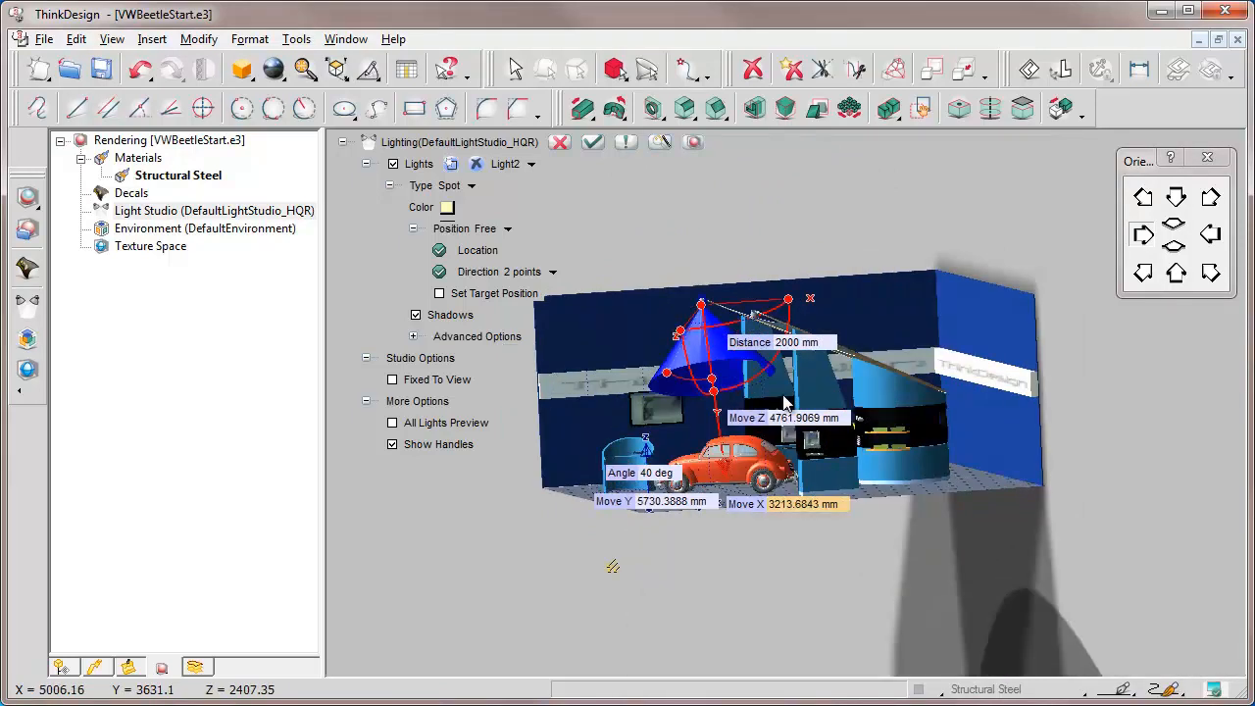
{"action": "key", "text": "Right"}
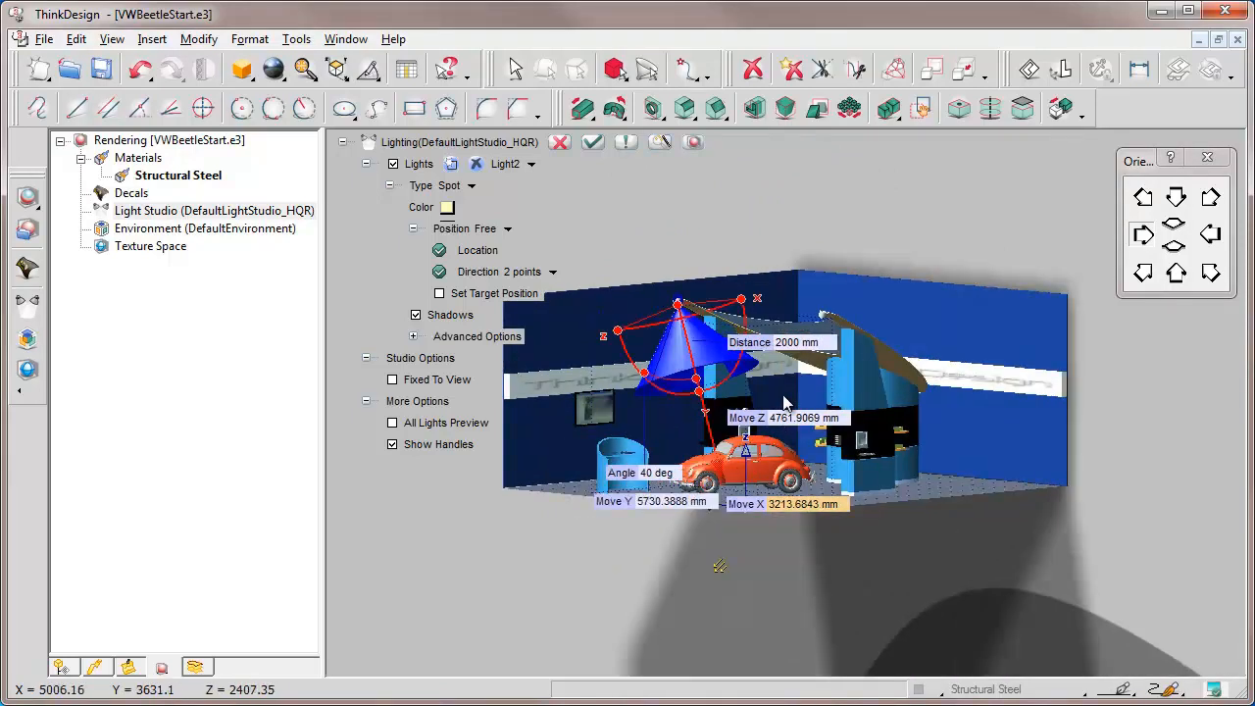
{"action": "key", "text": "Down"}
- Apply the spot light settings, add another light to the studio and set its type to Spot
{"action": "left_click", "coordinate": [627, 143]}
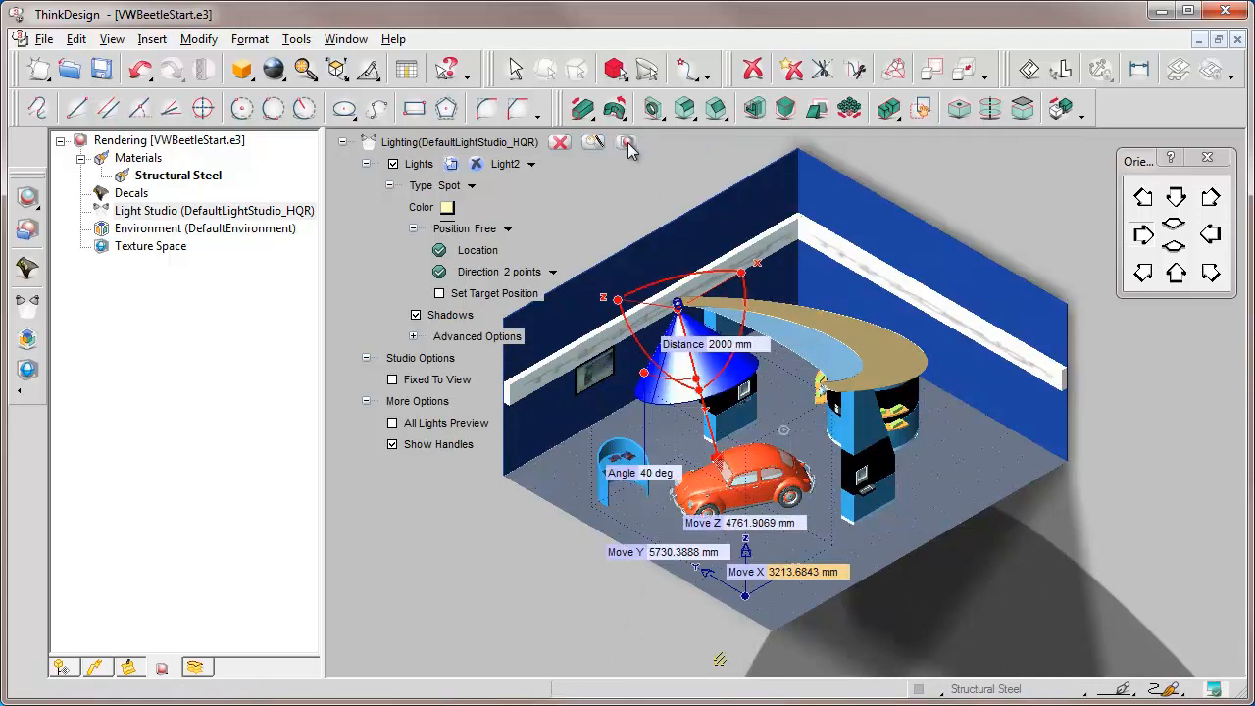
{"action": "left_click", "coordinate": [452, 166]}
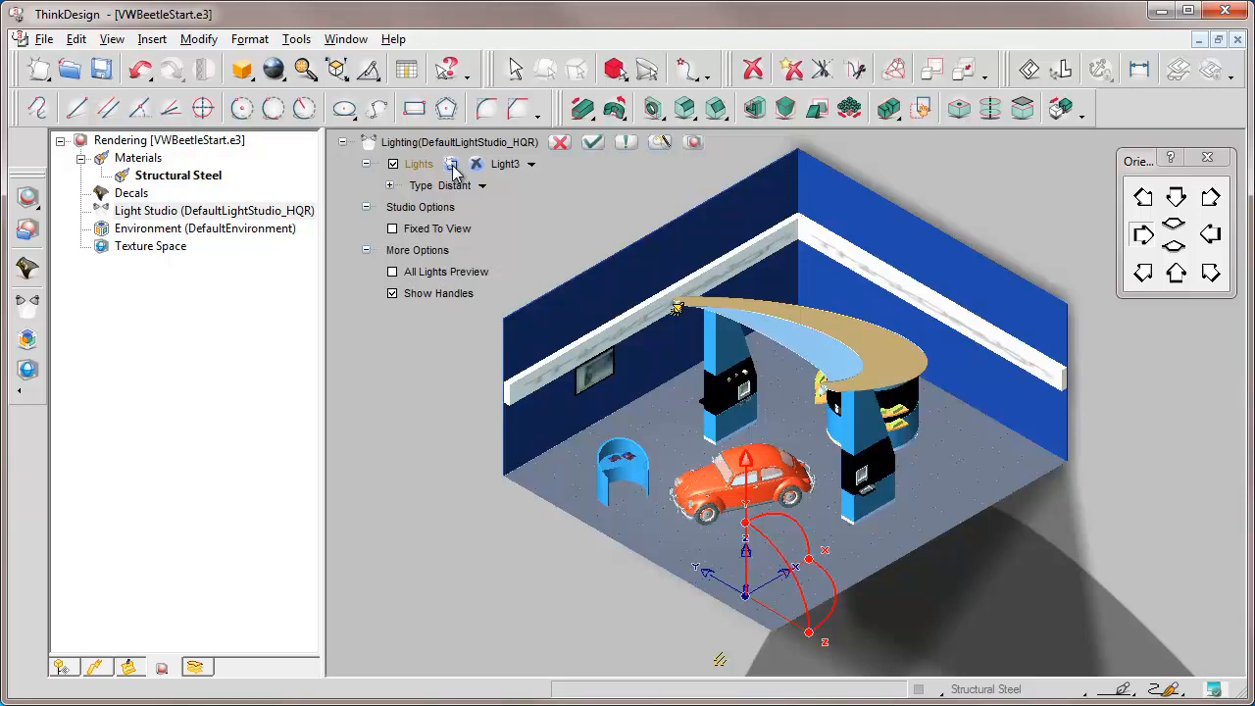
{"action": "left_click", "coordinate": [482, 186]}
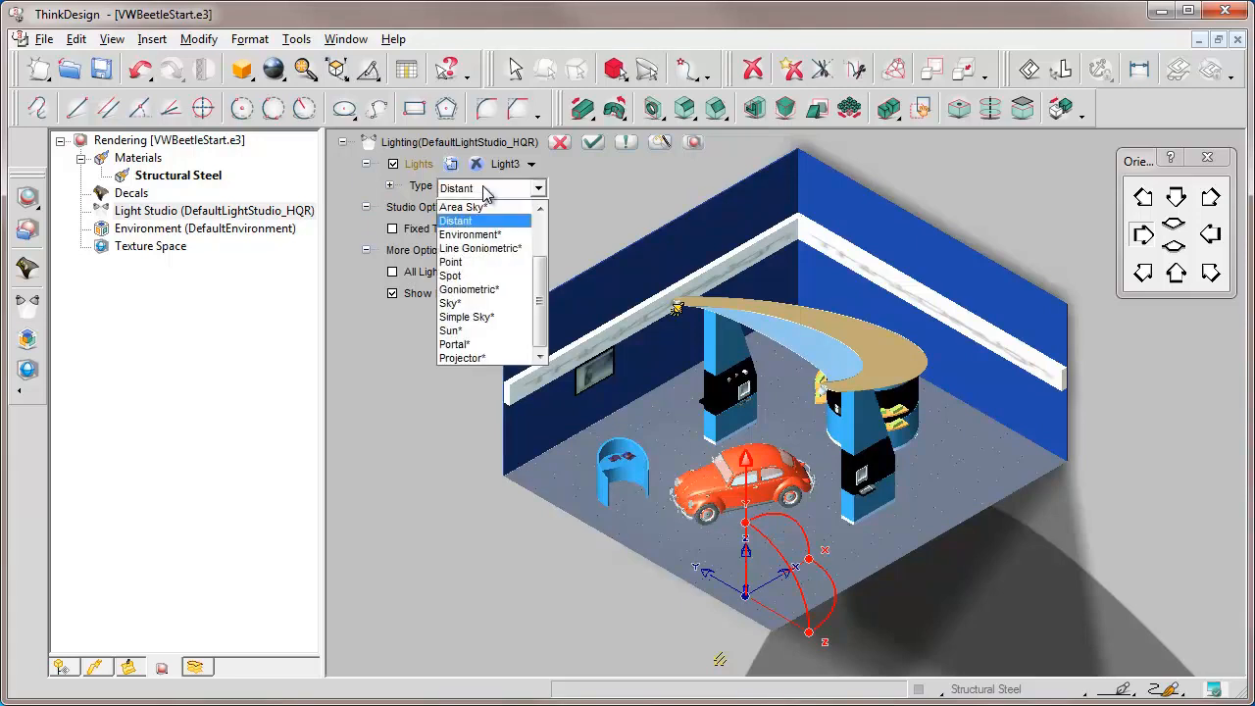
{"action": "left_click", "coordinate": [453, 277]}
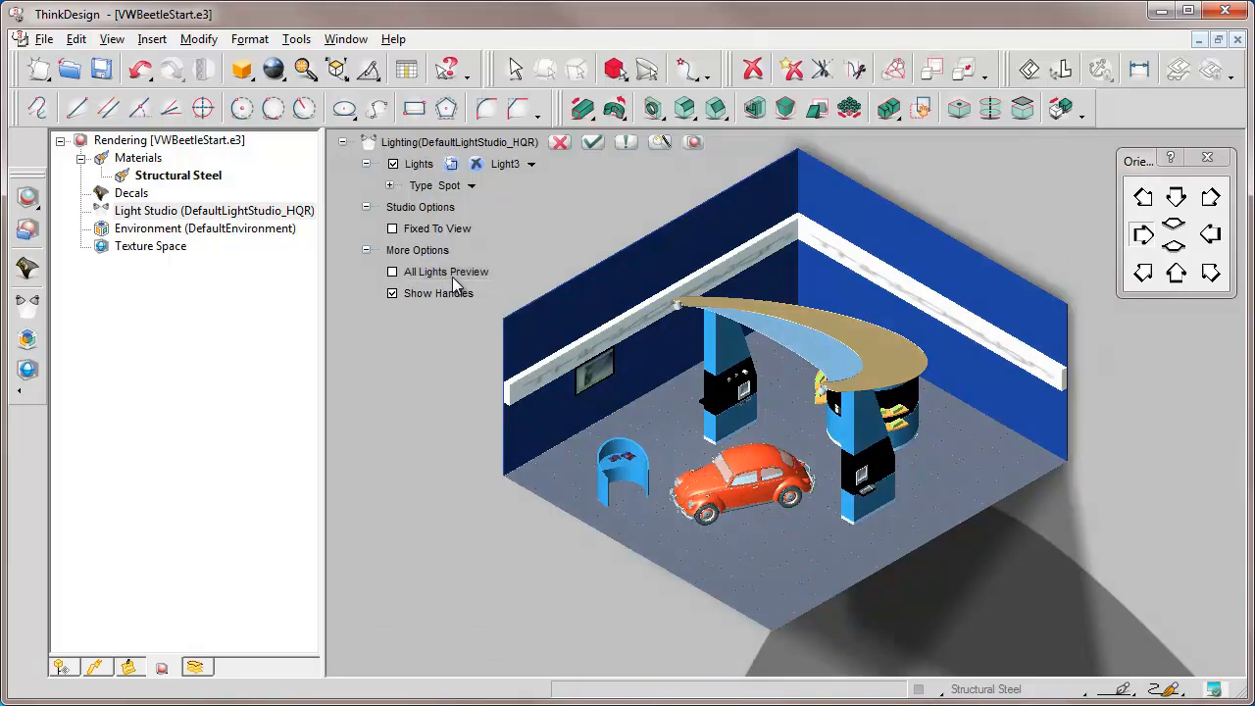
- Set the new spot light's cone angle to 40 deg and its distance to 1700 mm
{"action": "left_click", "coordinate": [860, 589]}
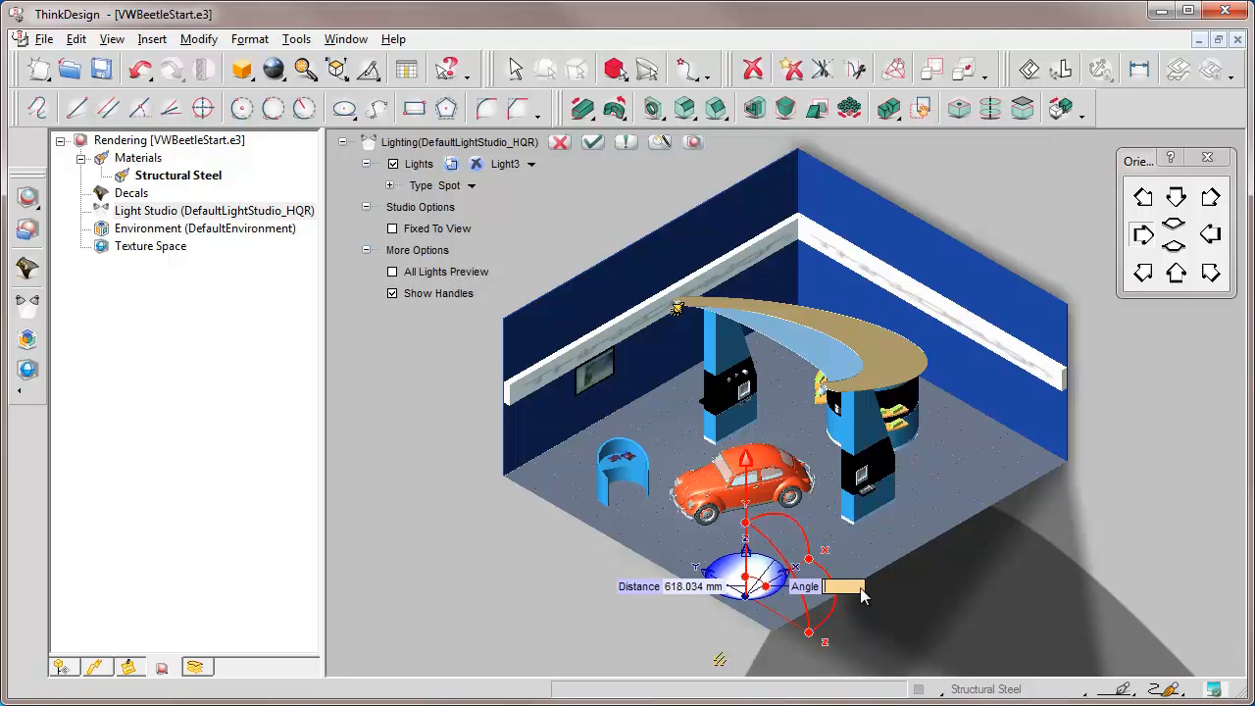
{"action": "type", "text": "40"}
{"action": "key", "text": "Return"}
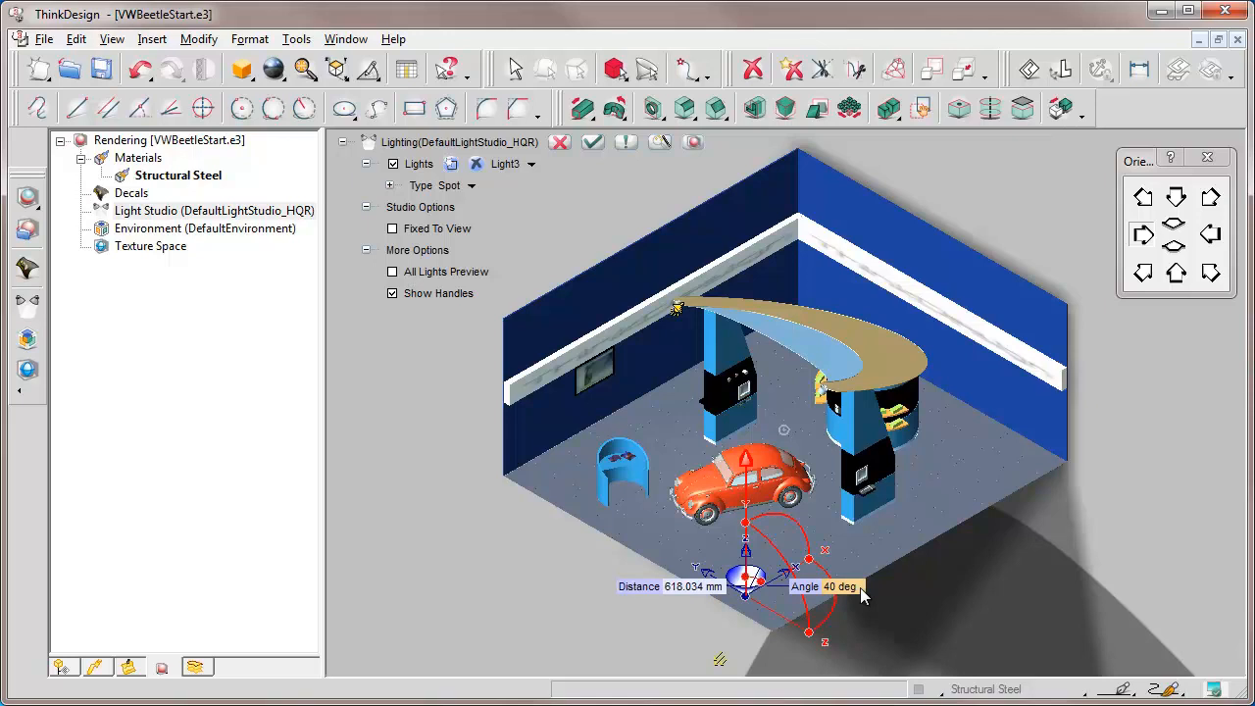
{"action": "left_click", "coordinate": [725, 587]}
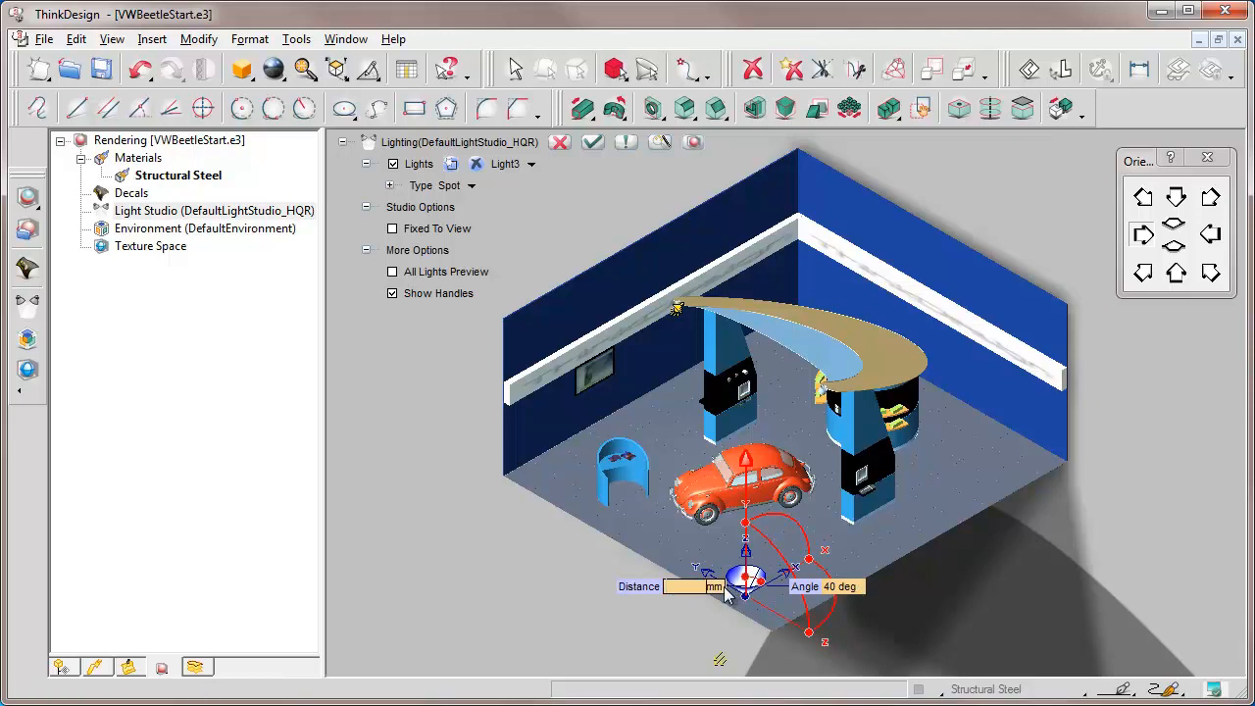
{"action": "type", "text": "1700"}
{"action": "key", "text": "Return"}
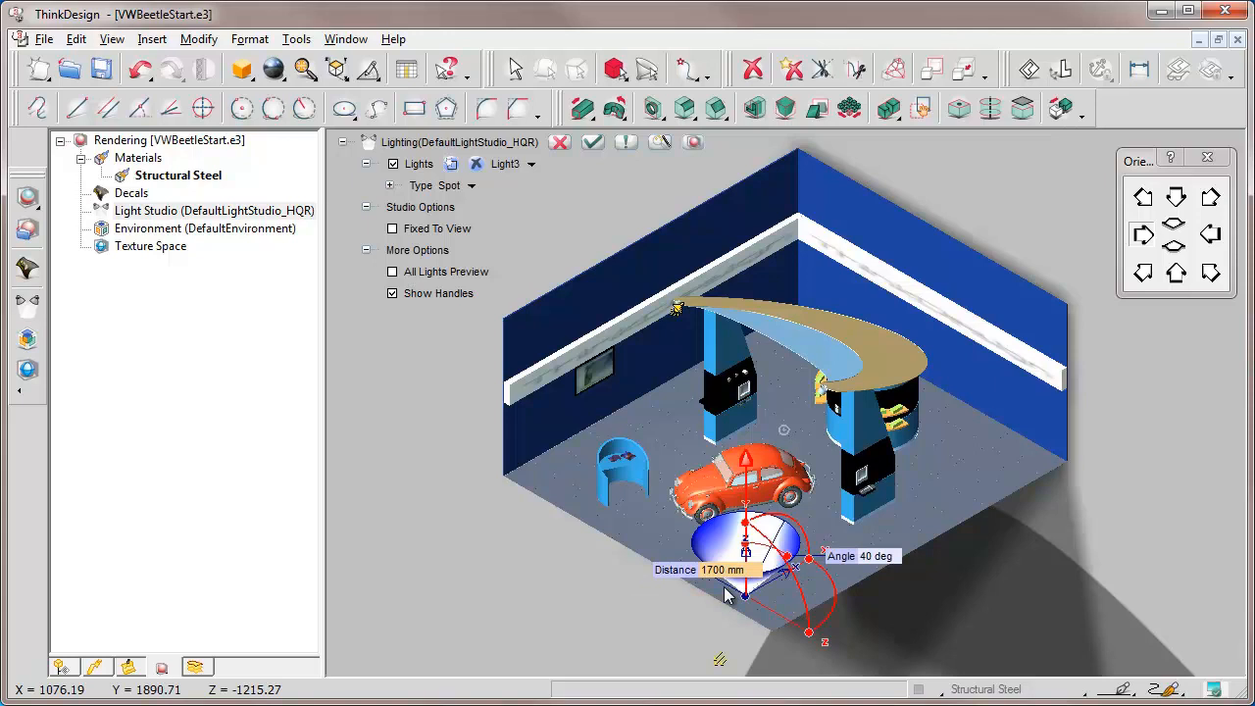
- Give the new spot light a pale yellow color, lightening the basic light yellow to a luminance of 208
{"action": "left_click", "coordinate": [389, 185]}
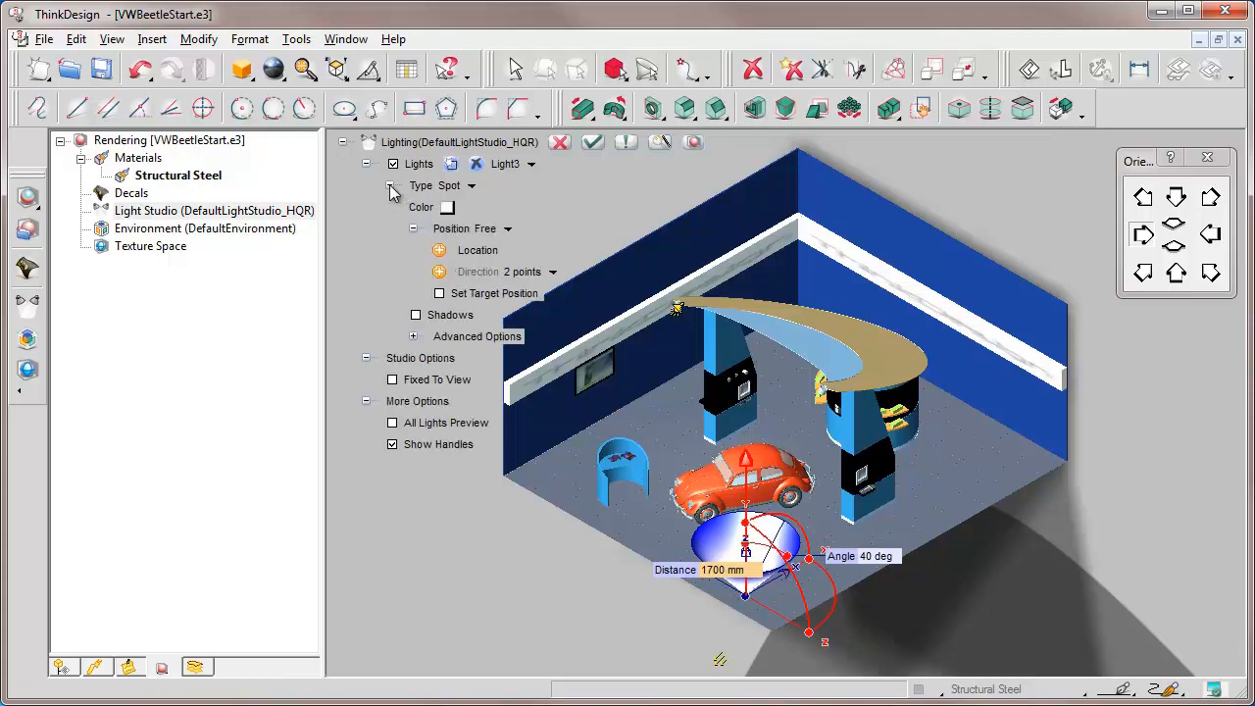
{"action": "left_click", "coordinate": [448, 207]}
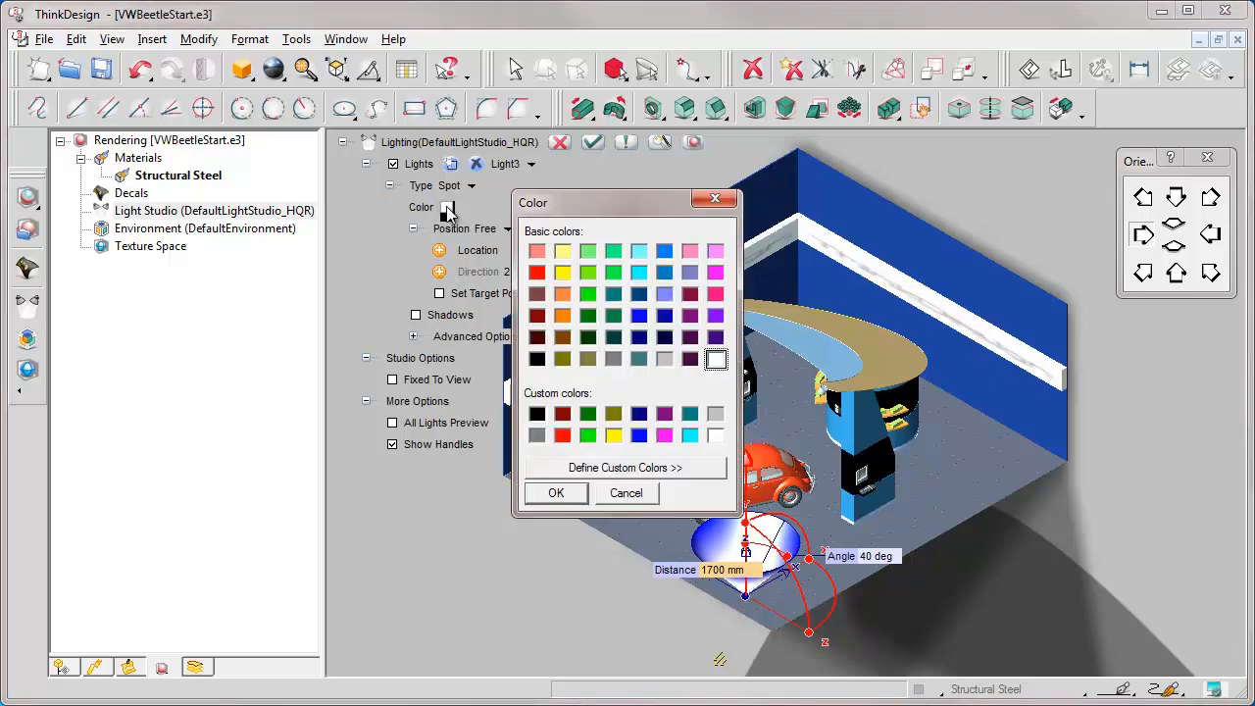
{"action": "left_click", "coordinate": [562, 252]}
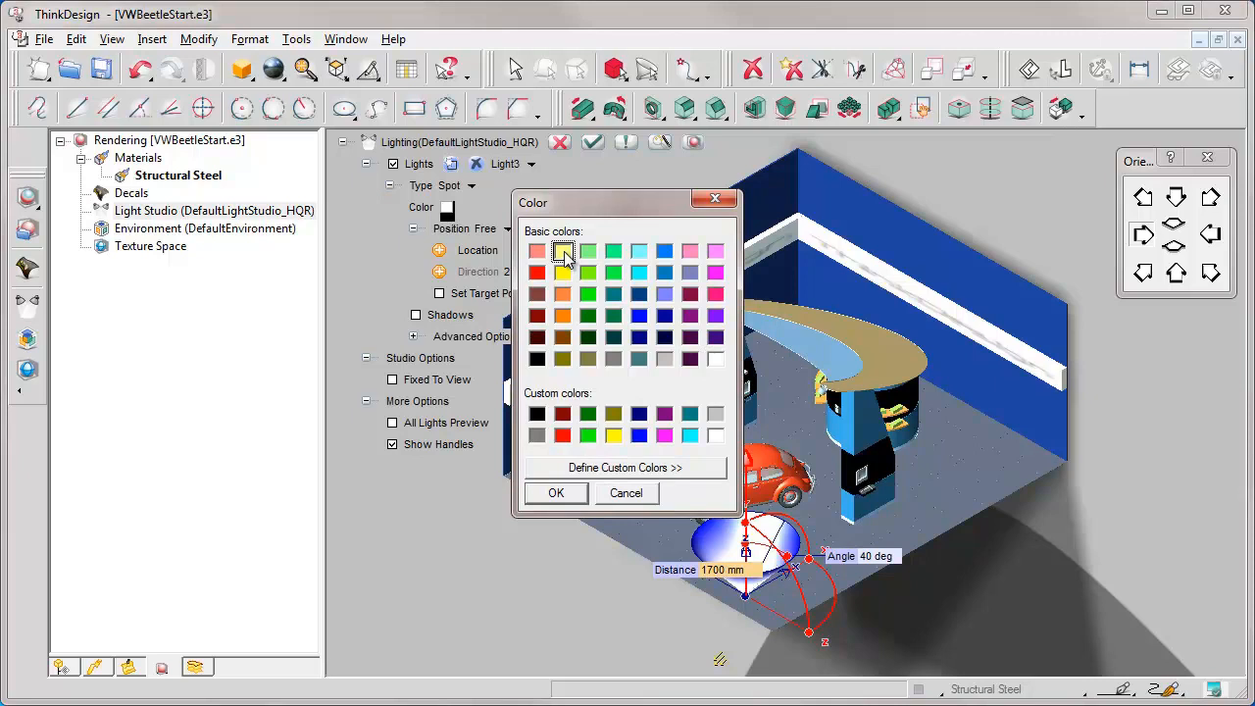
{"action": "left_click", "coordinate": [624, 468]}
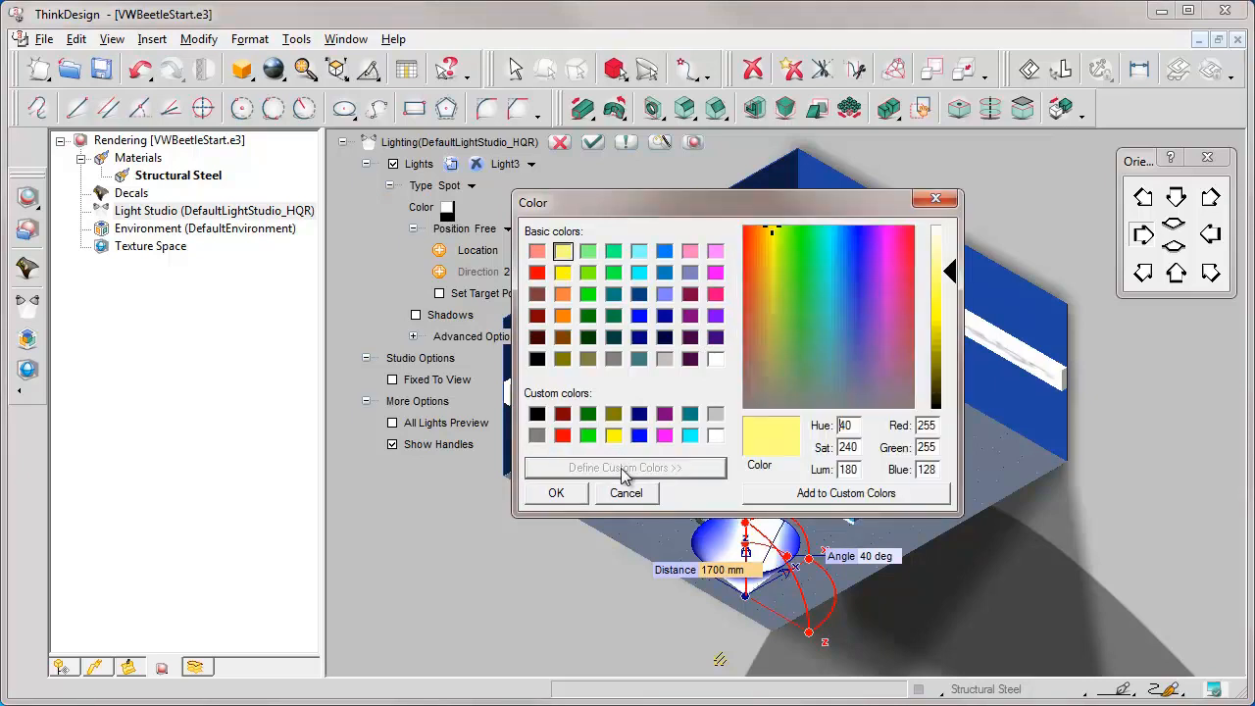
{"action": "left_click_drag", "start_coordinate": [950, 269], "coordinate": [953, 255]}
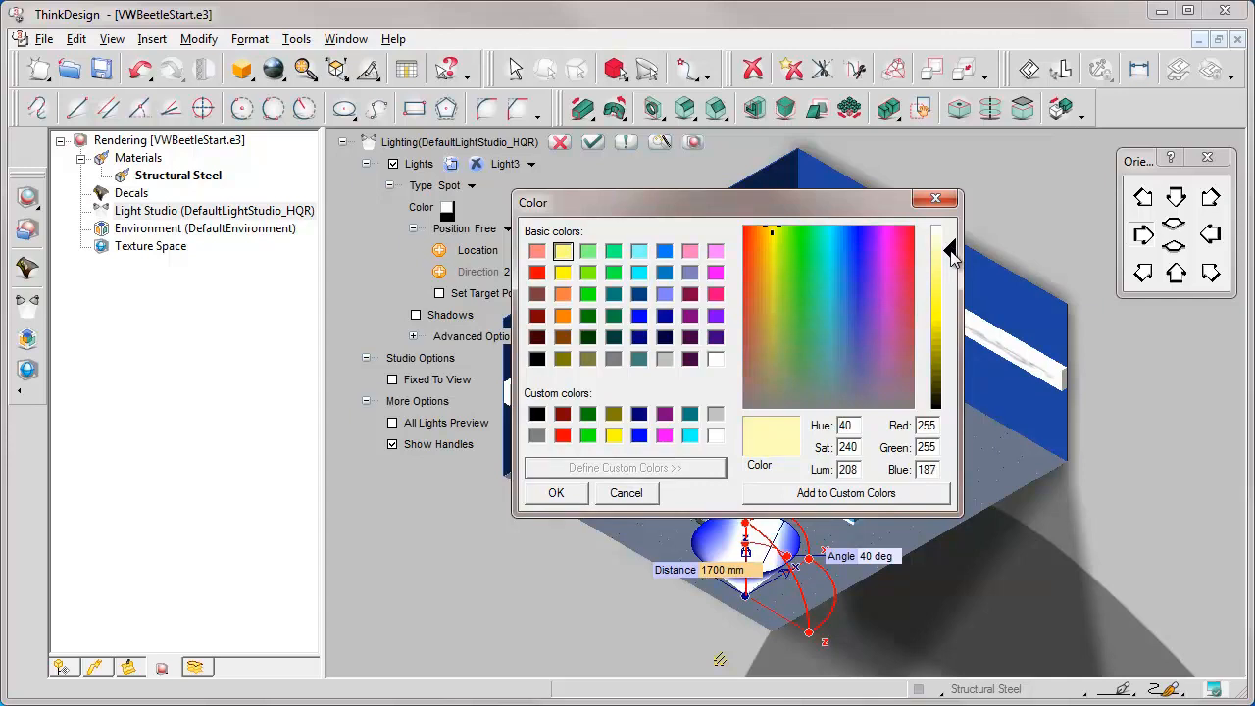
{"action": "left_click", "coordinate": [556, 494]}
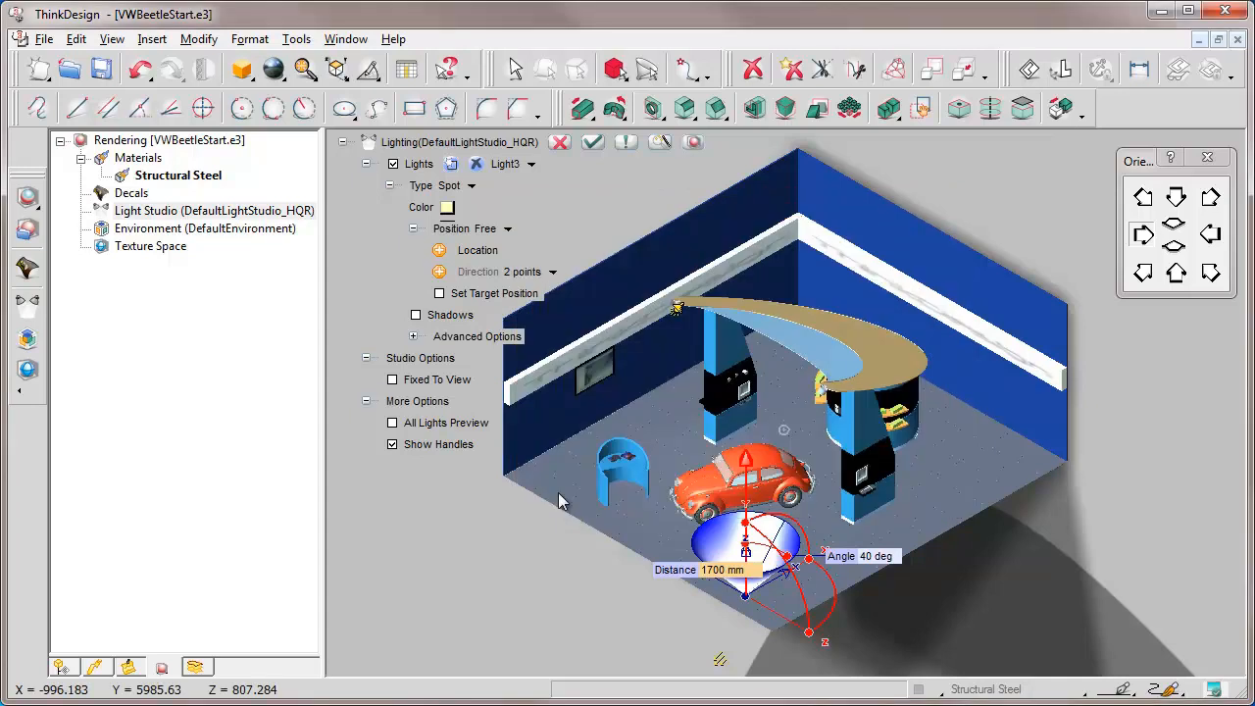
- Aim the new spot light along the axis of the lamp at the canopy's near end using two center points, and locate it at the lamp's lower center point
{"action": "left_click", "coordinate": [305, 70]}
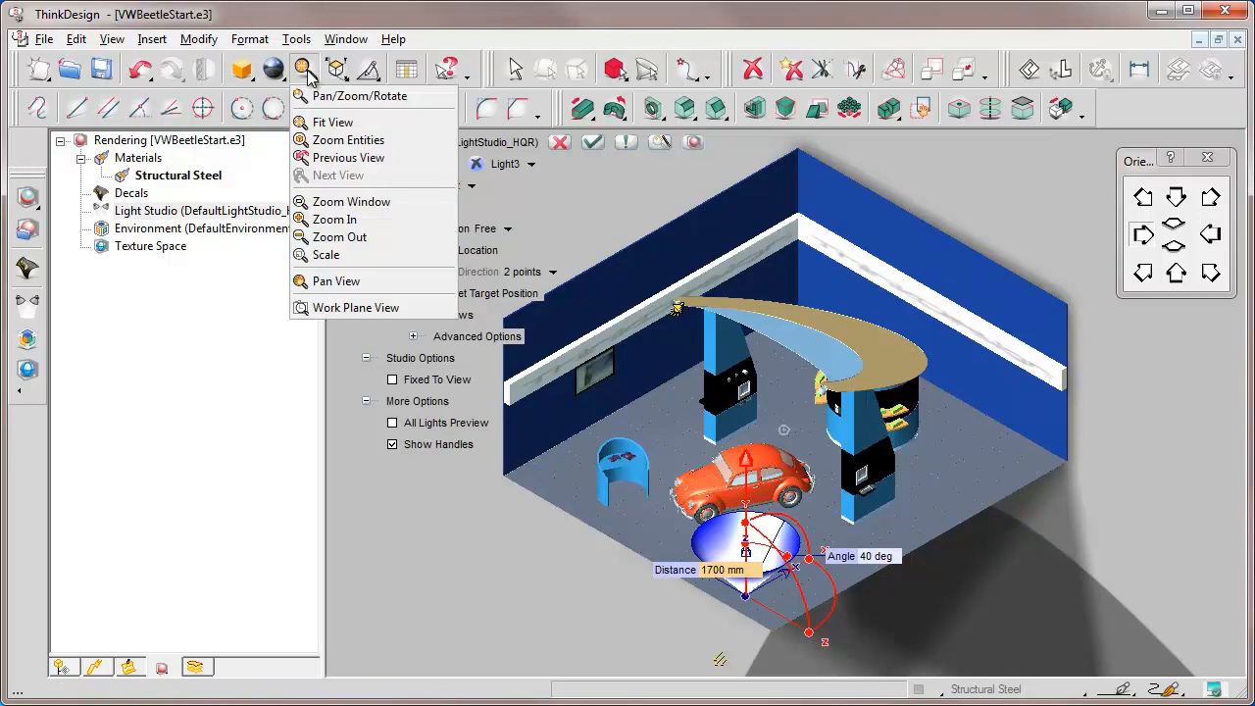
{"action": "left_click", "coordinate": [339, 202]}
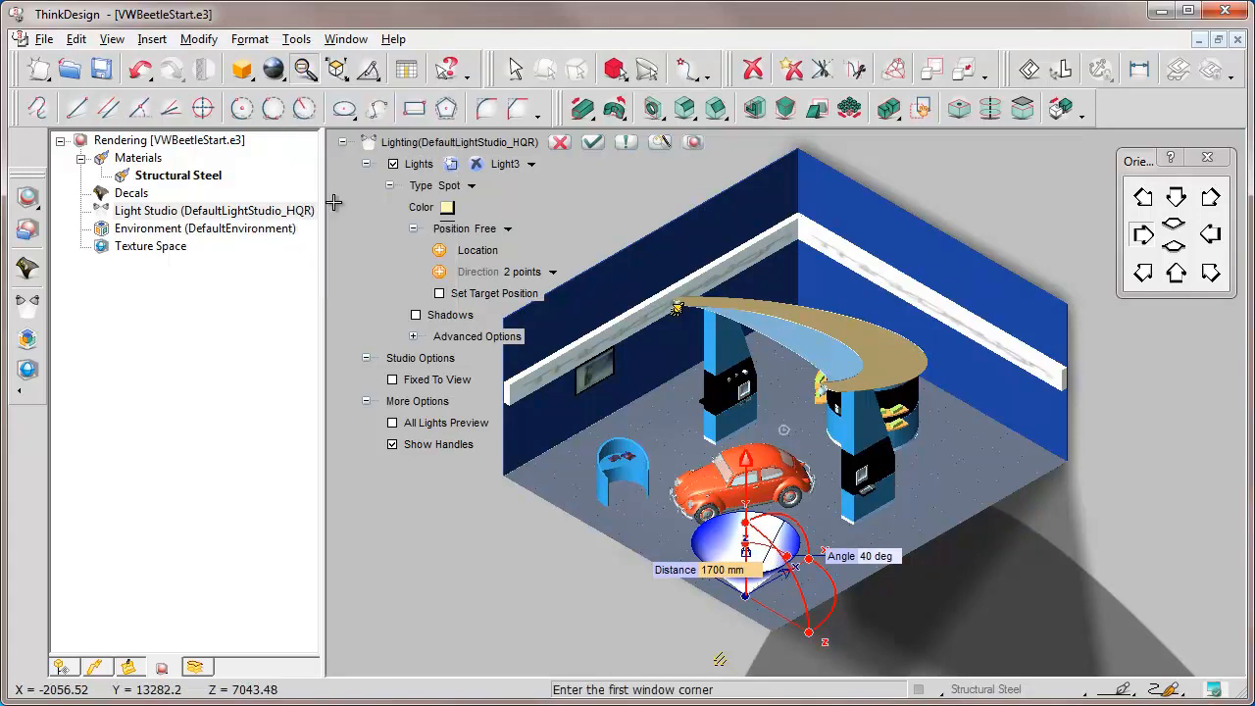
{"action": "left_click", "coordinate": [800, 367]}
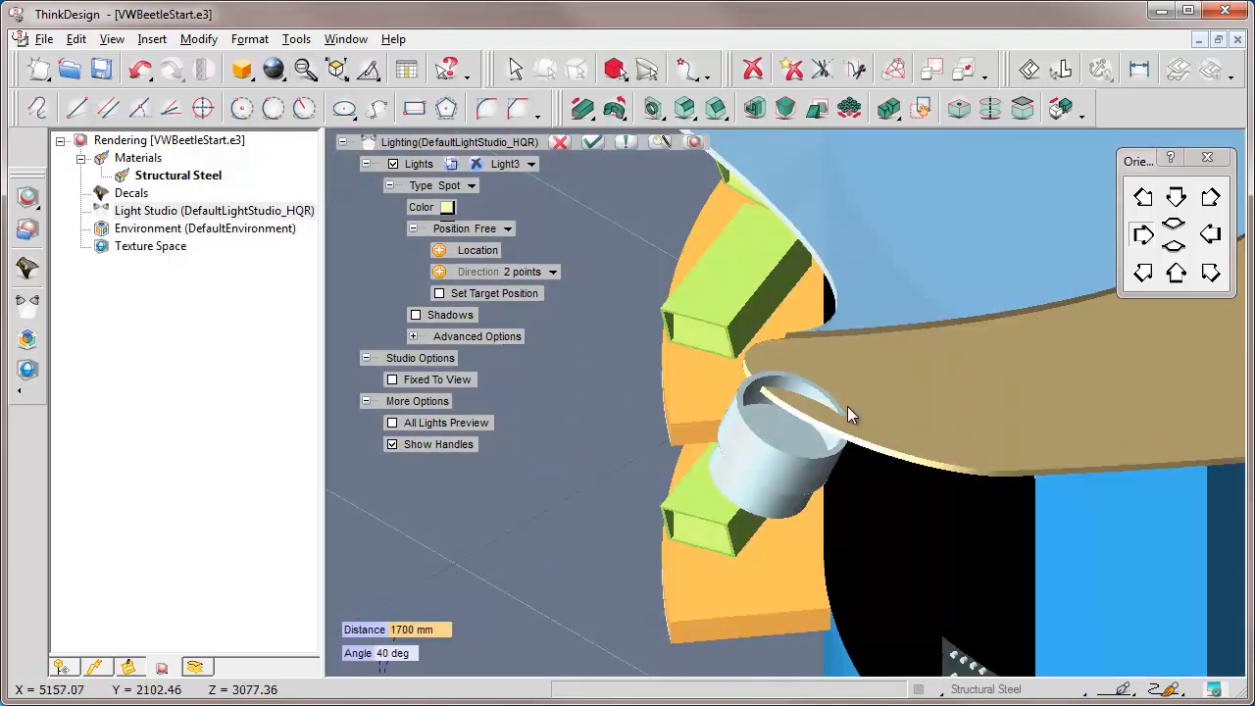
{"action": "left_click", "coordinate": [476, 273]}
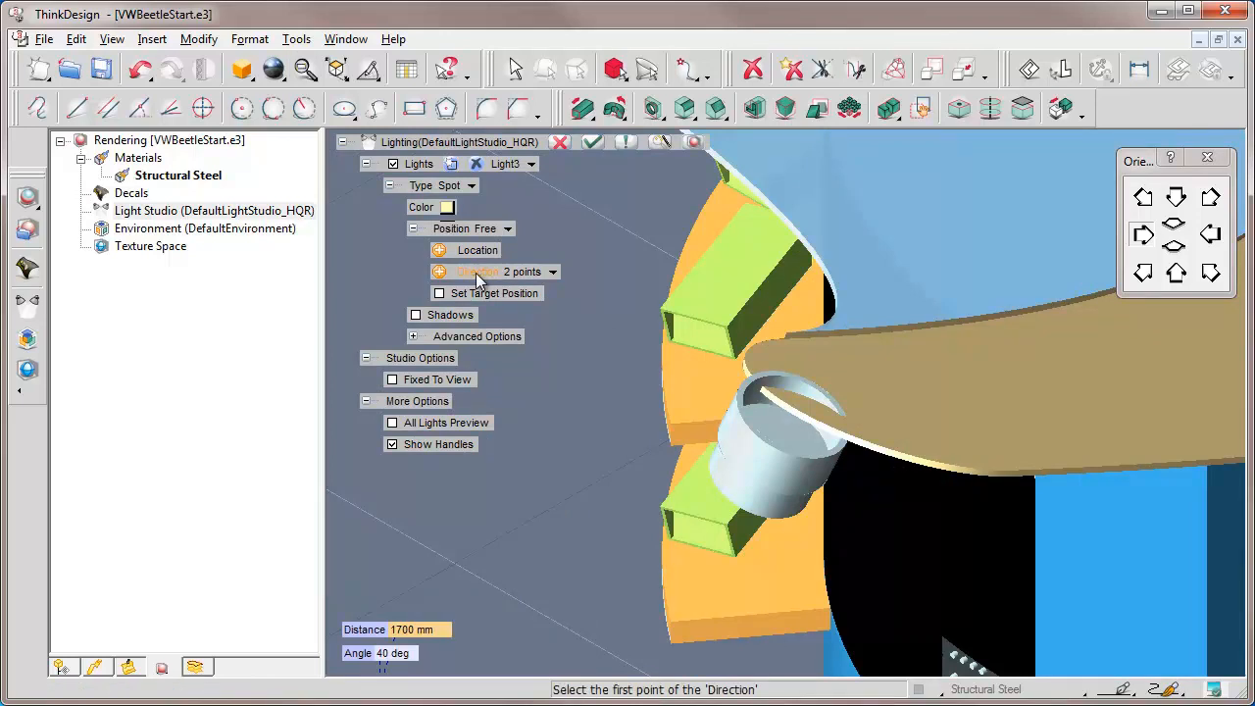
{"action": "left_click", "coordinate": [767, 439]}
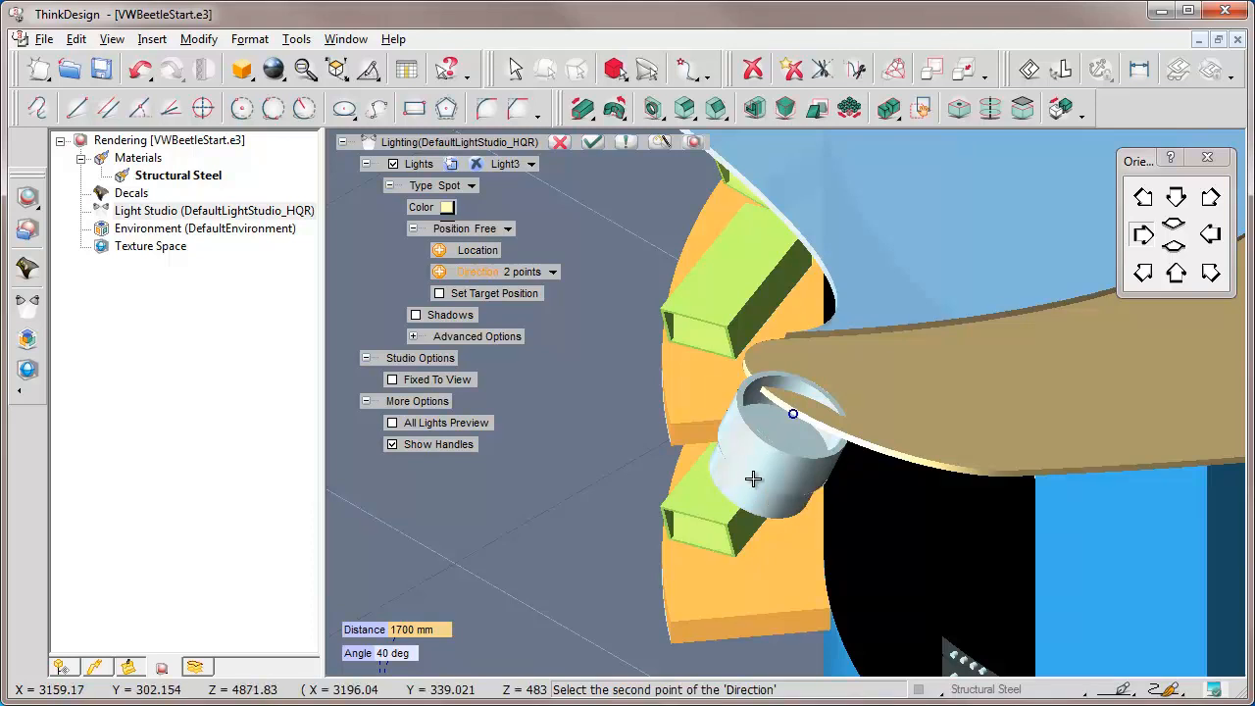
{"action": "left_click", "coordinate": [753, 478]}
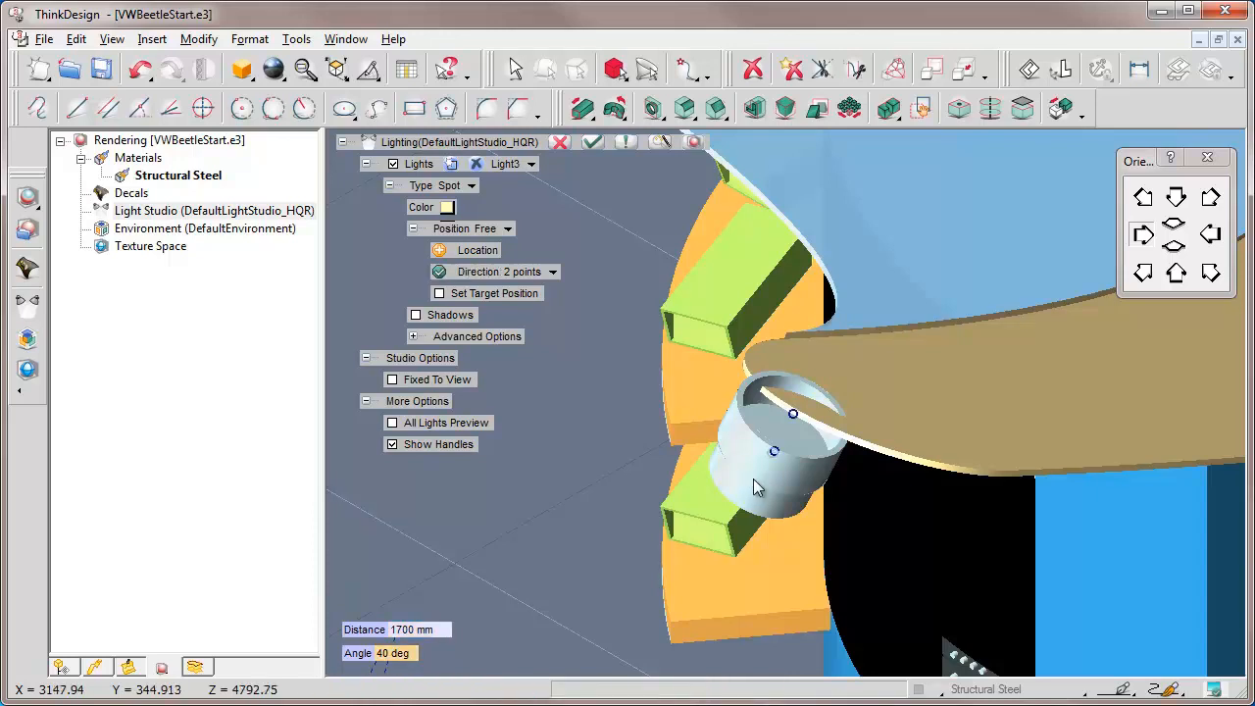
{"action": "left_click", "coordinate": [477, 252]}
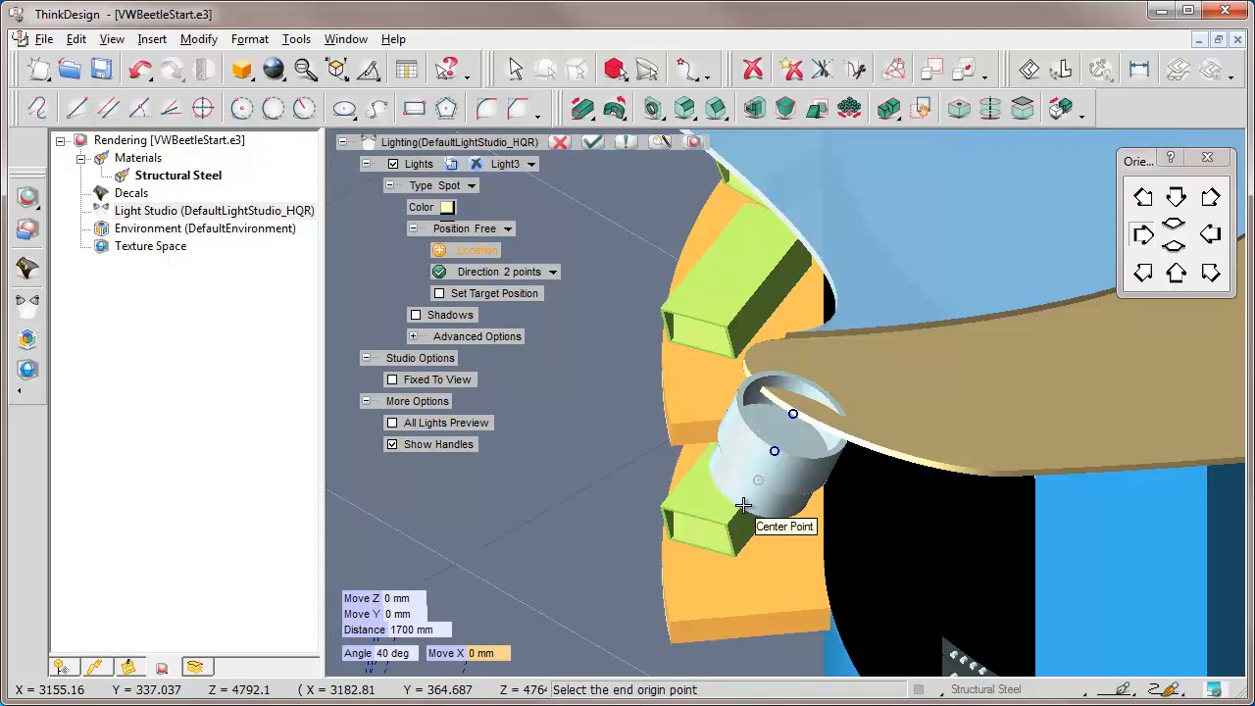
{"action": "left_click", "coordinate": [743, 505]}
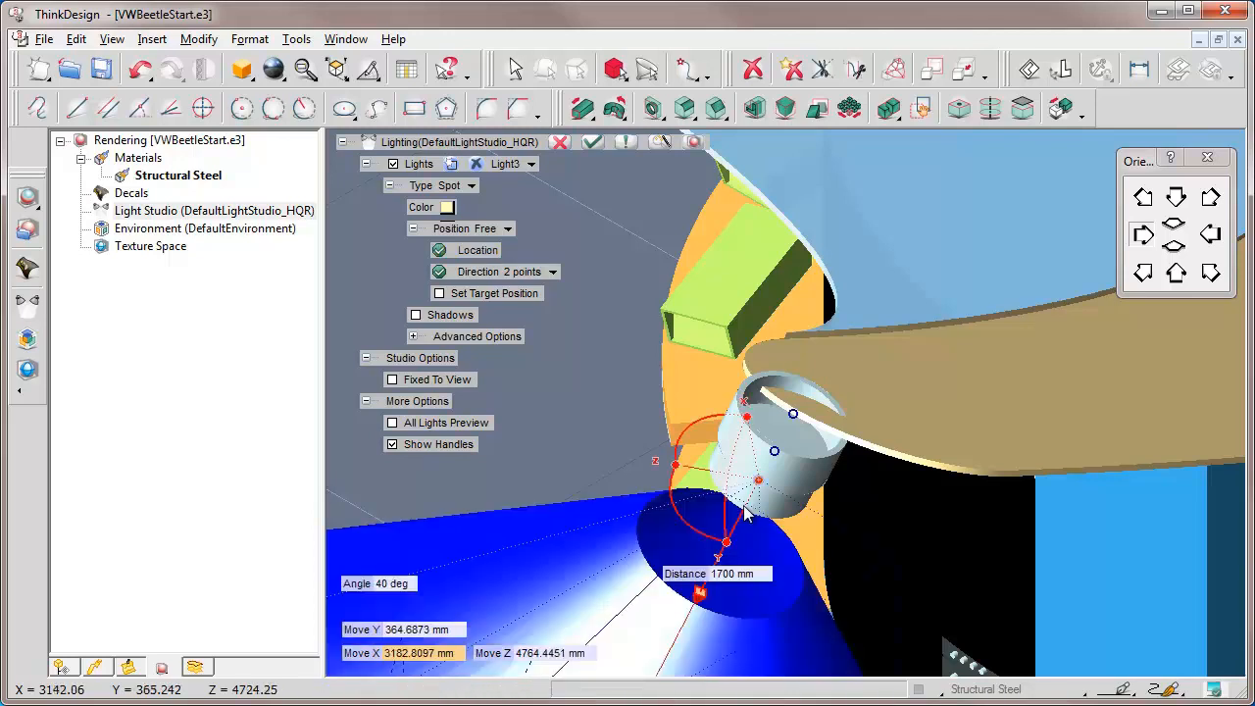
- Examine the new spot light's cone and aim over the stand from low, isometric and overhead viewpoints, ending in an isometric view
{"action": "key", "text": "Home"}
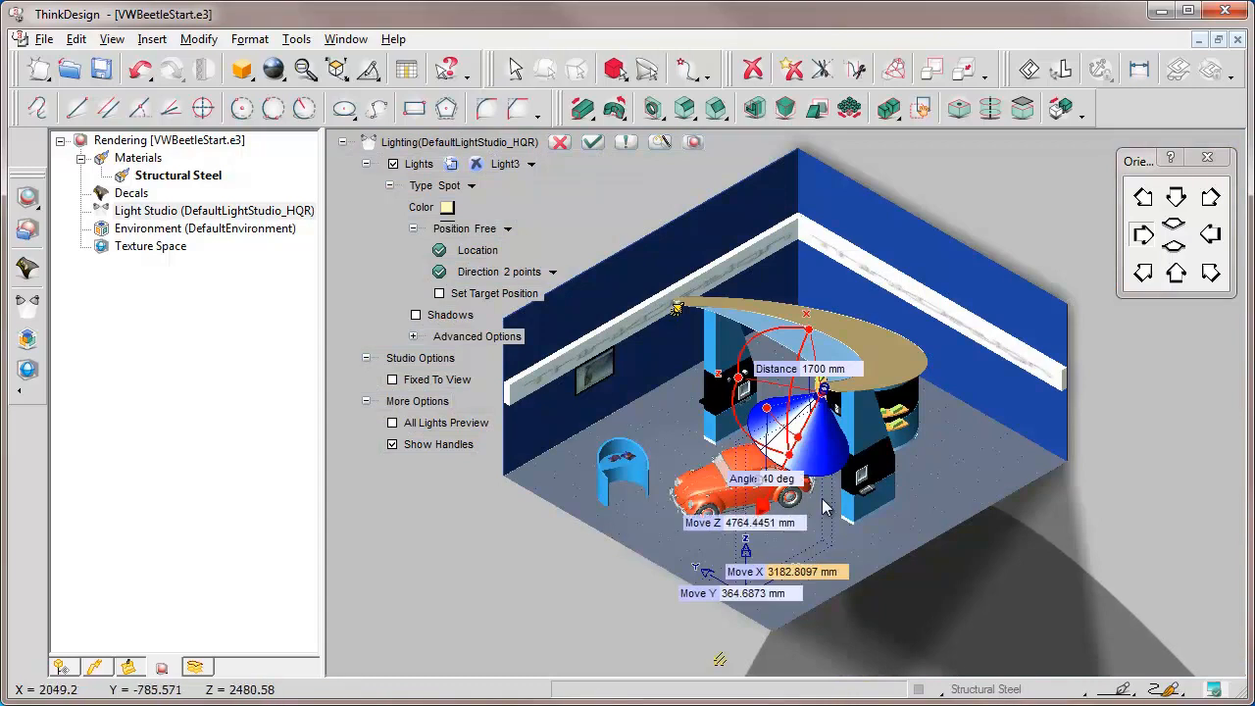
{"action": "key", "text": "Down"}
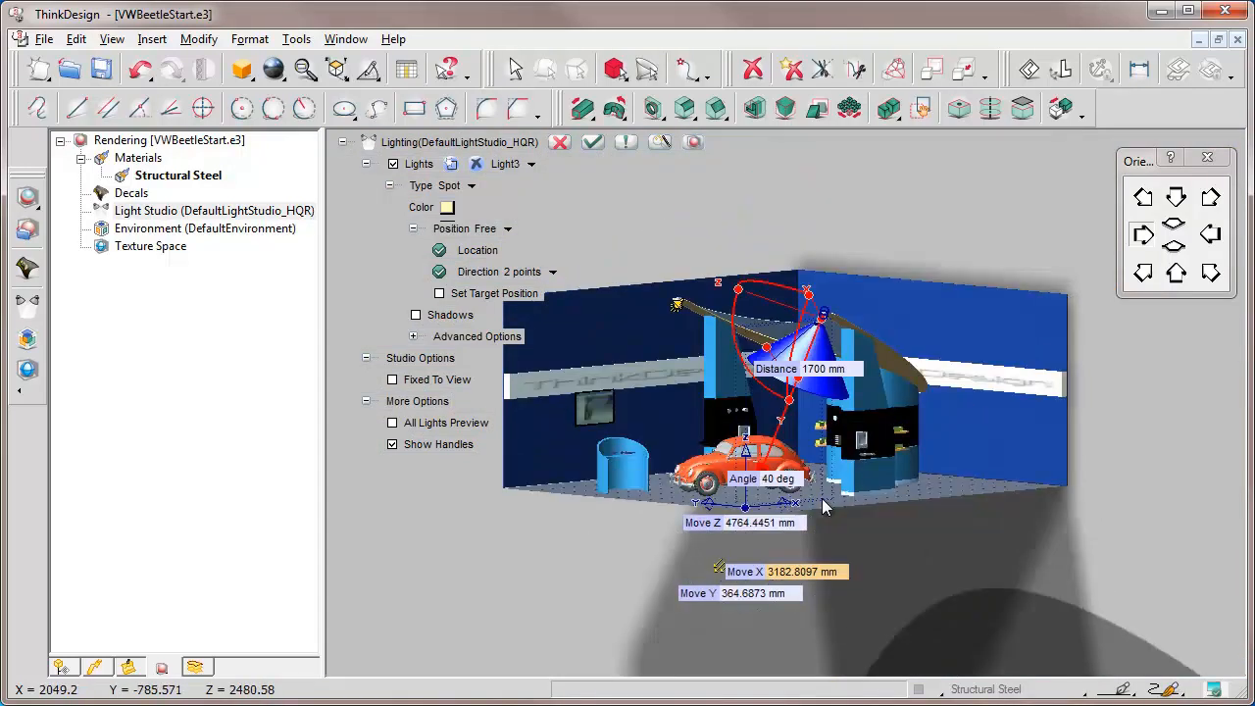
{"action": "key", "text": "Up"}
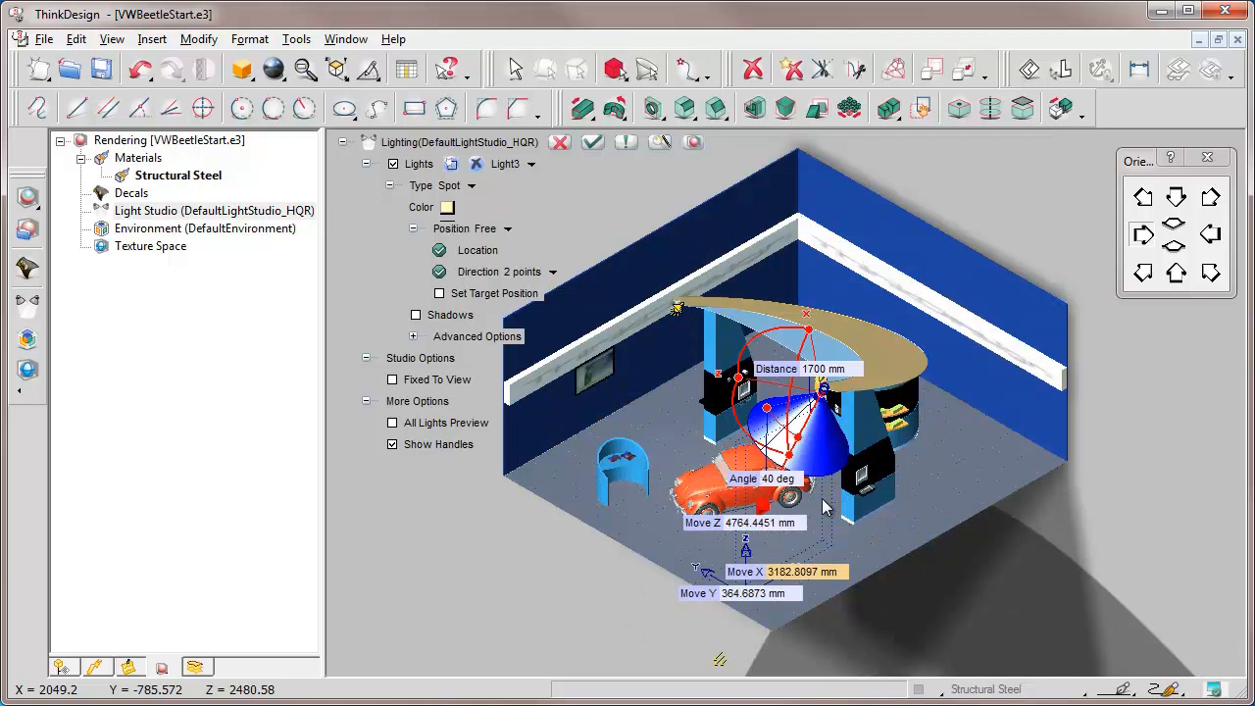
{"action": "key", "text": "Up"}
{"action": "key", "text": "Up"}
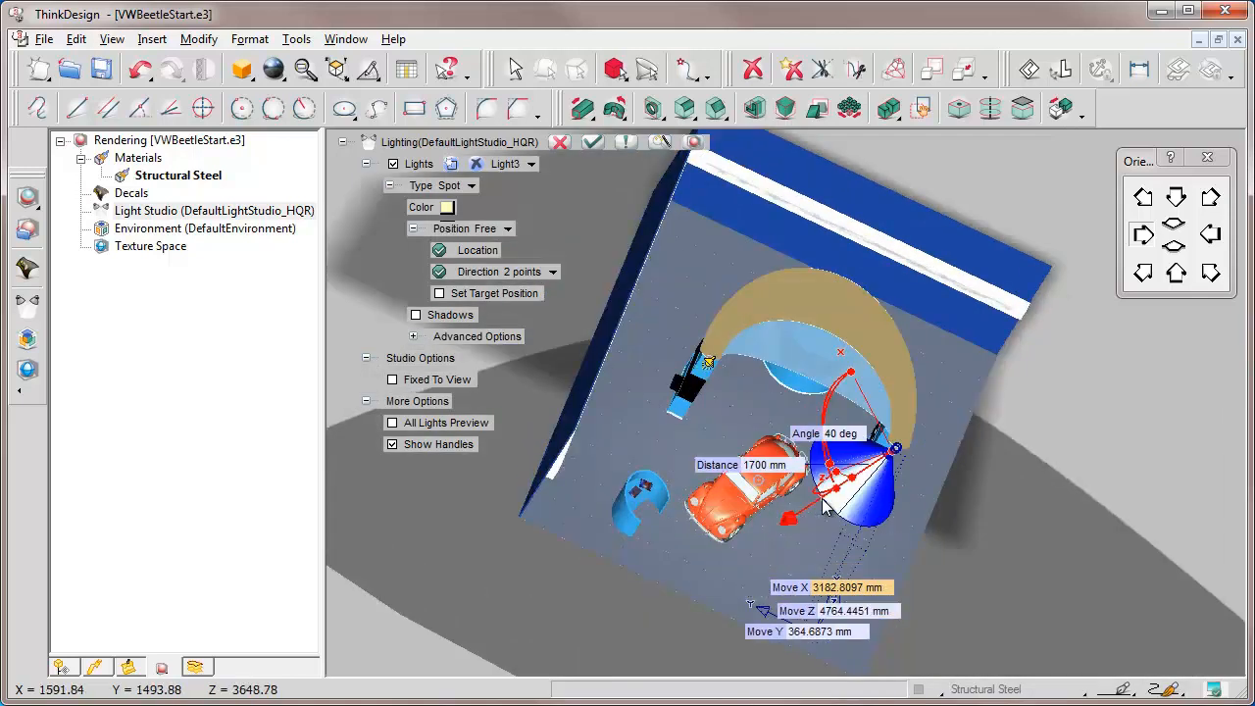
{"action": "left_click", "coordinate": [1145, 274]}
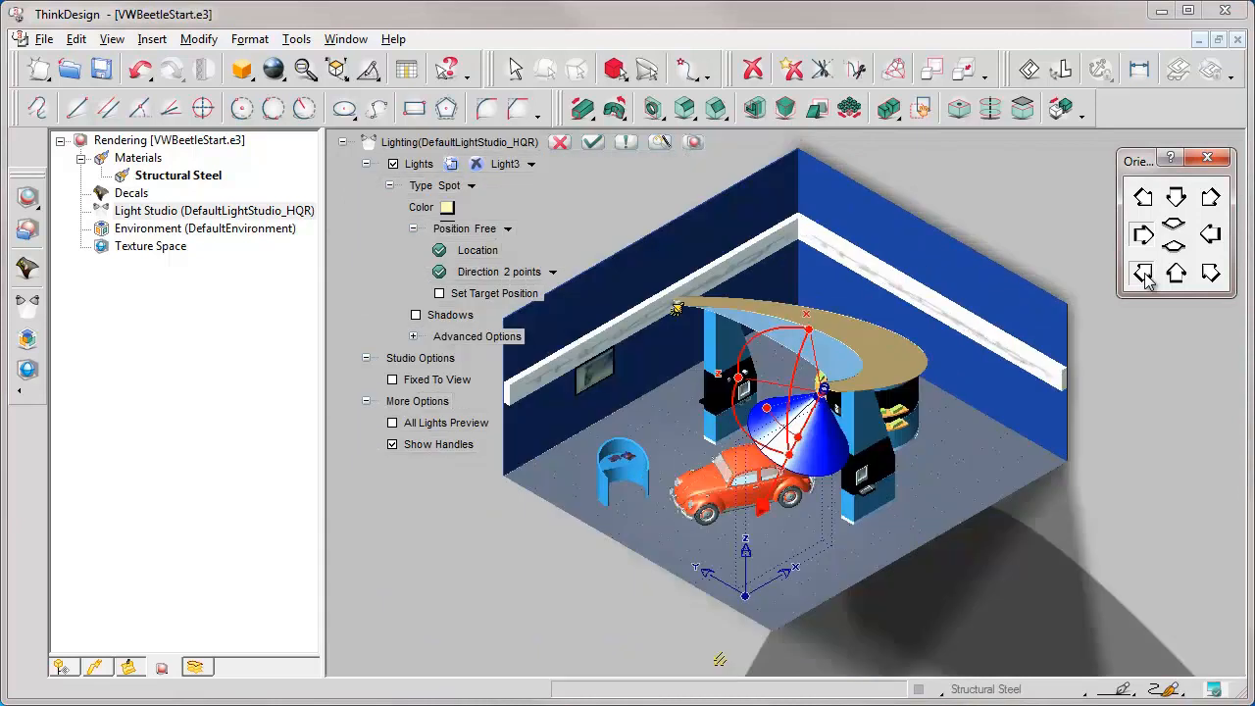
- Apply the new spot light's settings and start a Preview rendering of the stand
{"action": "left_click", "coordinate": [592, 143]}
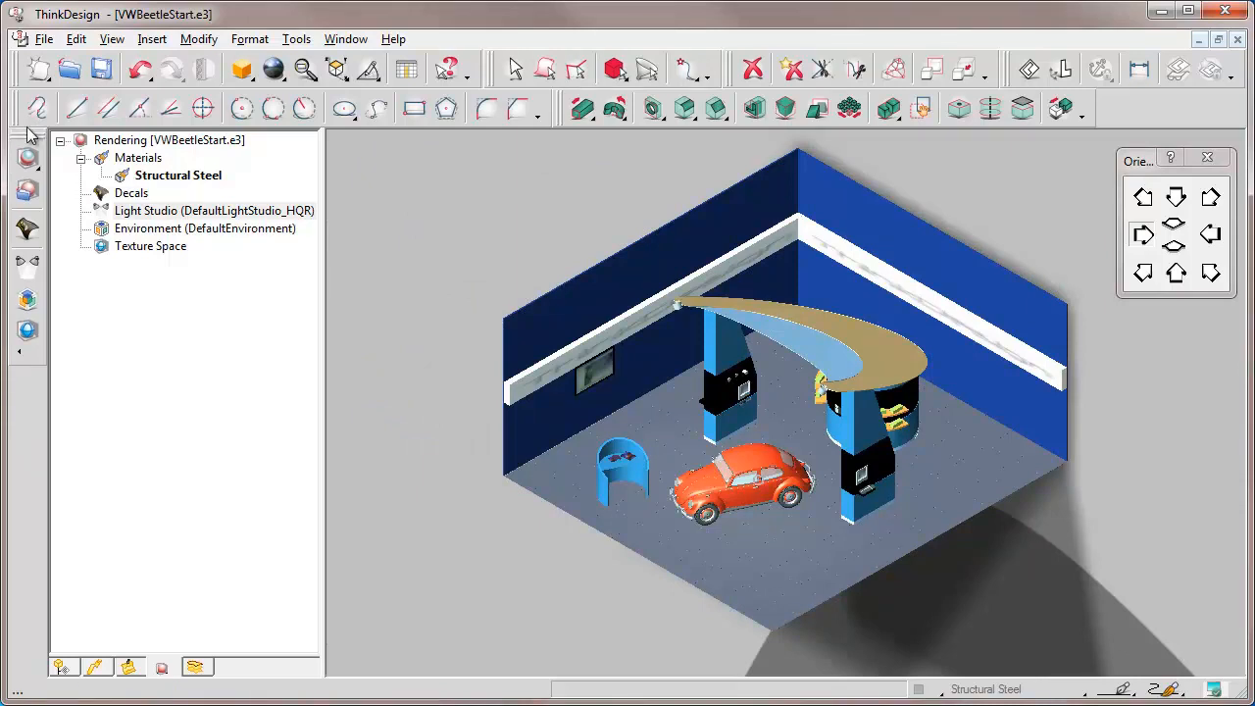
{"action": "left_click", "coordinate": [27, 159]}
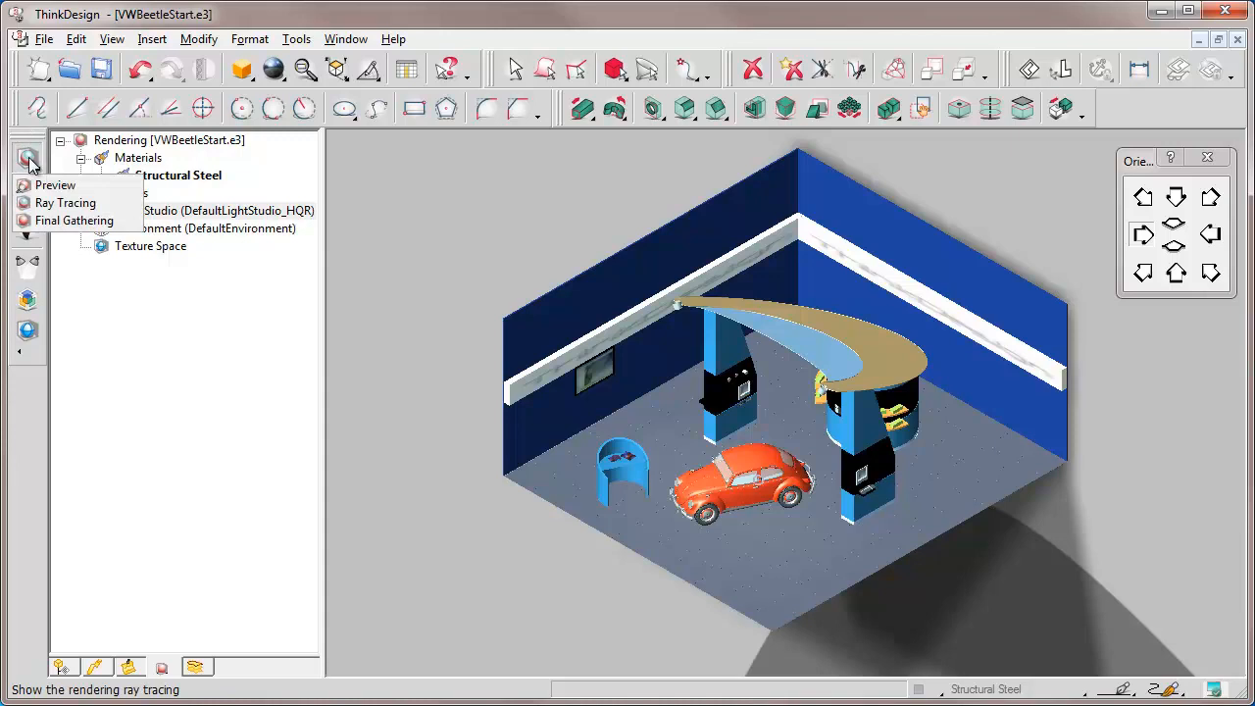
{"action": "left_click", "coordinate": [47, 184]}
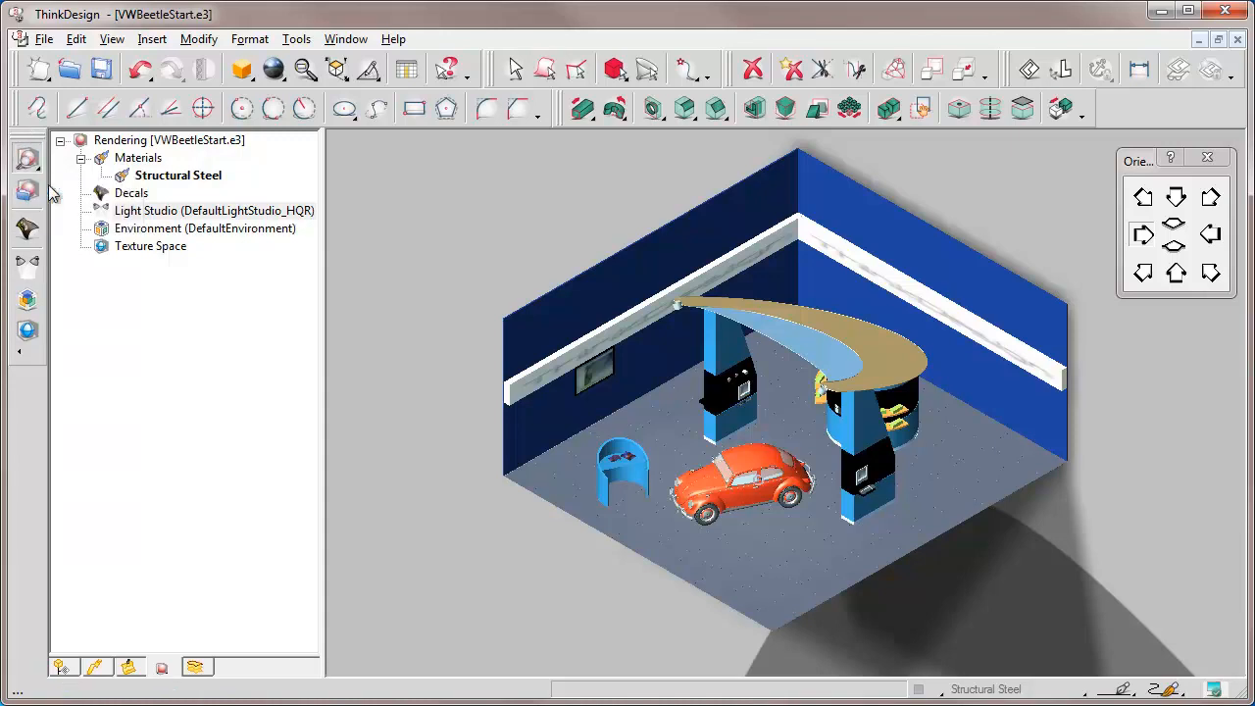